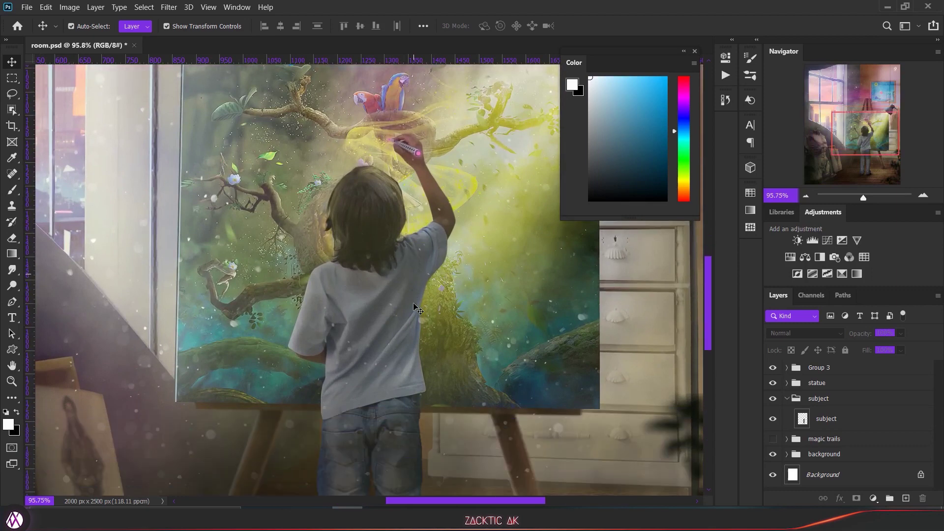
Step: Zoom in on the boy and try lightening a bluish trial tint on him
{"action": "scroll", "coordinate": [414, 307], "scroll_direction": "down", "scroll_amount": 2}
{"action": "scroll", "coordinate": [414, 307], "scroll_direction": "up", "scroll_amount": 5}
{"action": "scroll", "coordinate": [414, 309], "scroll_direction": "up", "scroll_amount": 6}
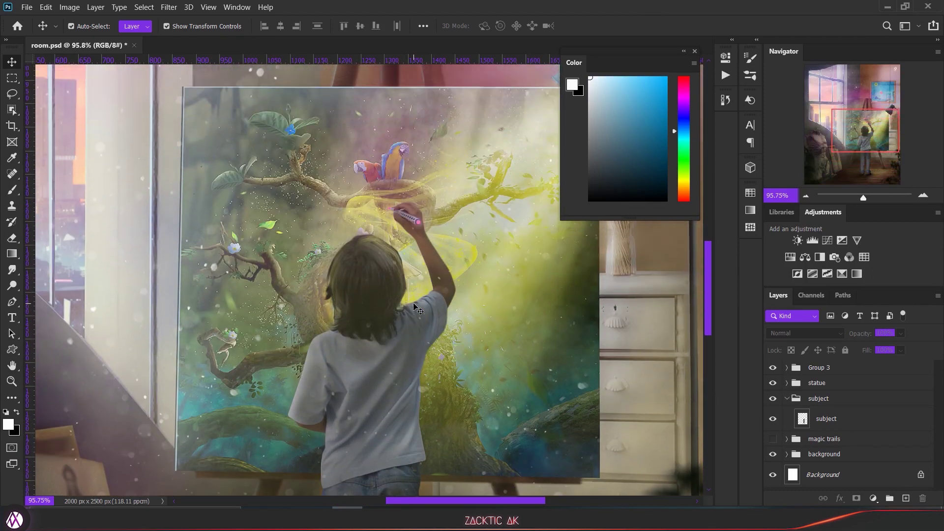
{"action": "scroll", "coordinate": [426, 310], "scroll_direction": "down", "scroll_amount": 3}
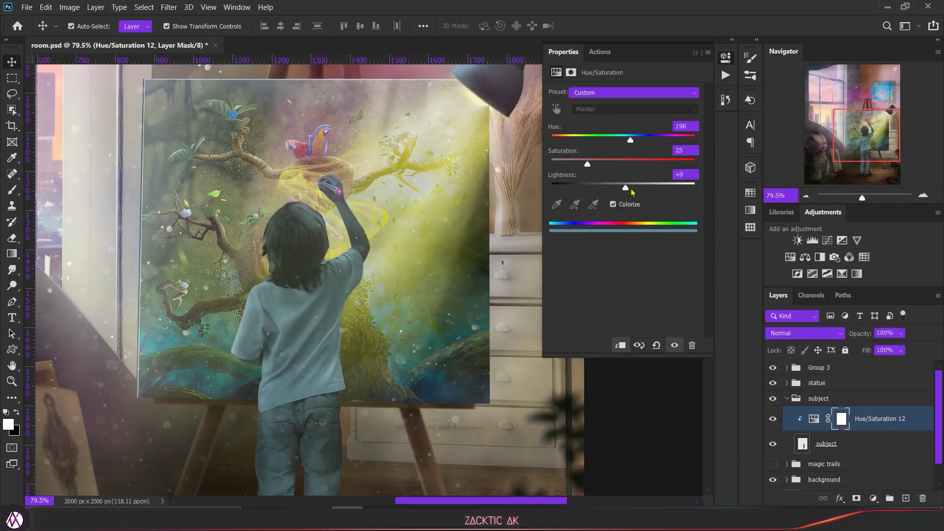
{"action": "left_click_drag", "start_coordinate": [633, 192], "coordinate": [649, 192]}
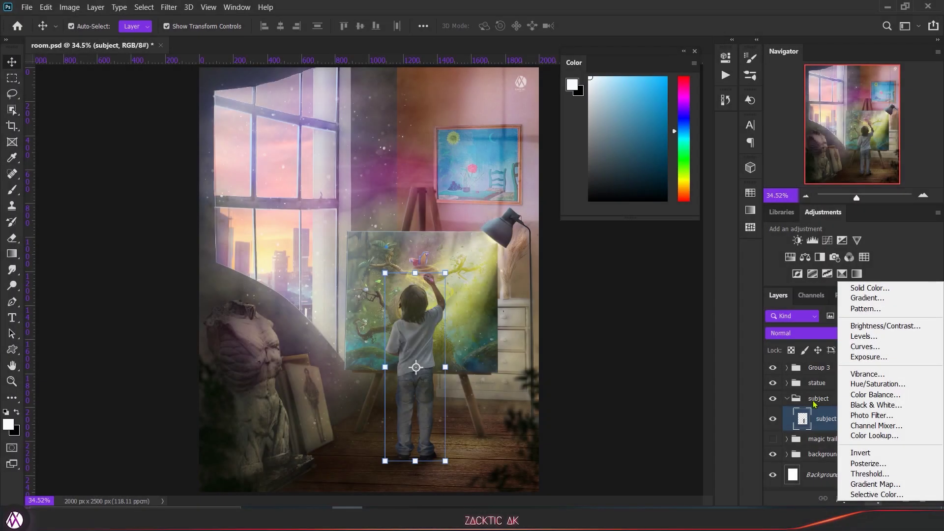
Step: Add a Hue/Saturation adjustment layer clipped to the subject layer
{"action": "left_click", "coordinate": [873, 504]}
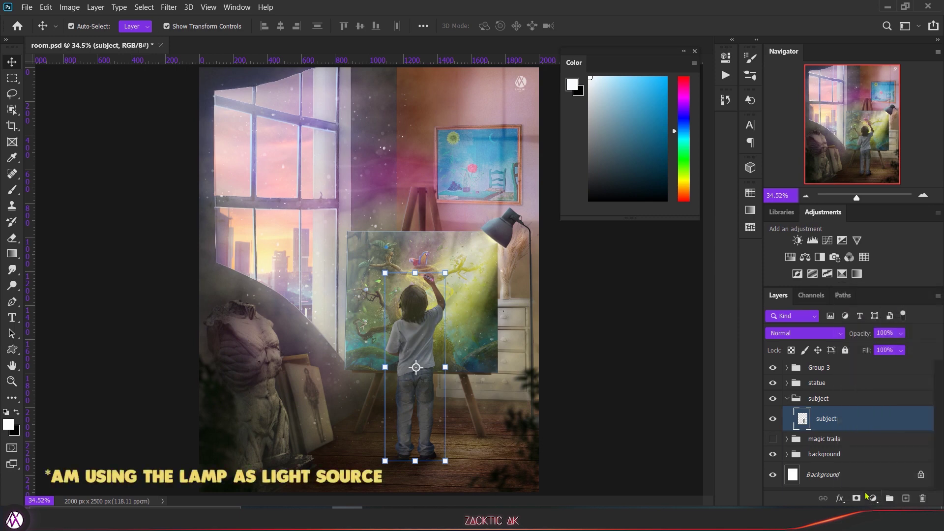
{"action": "left_click", "coordinate": [873, 499]}
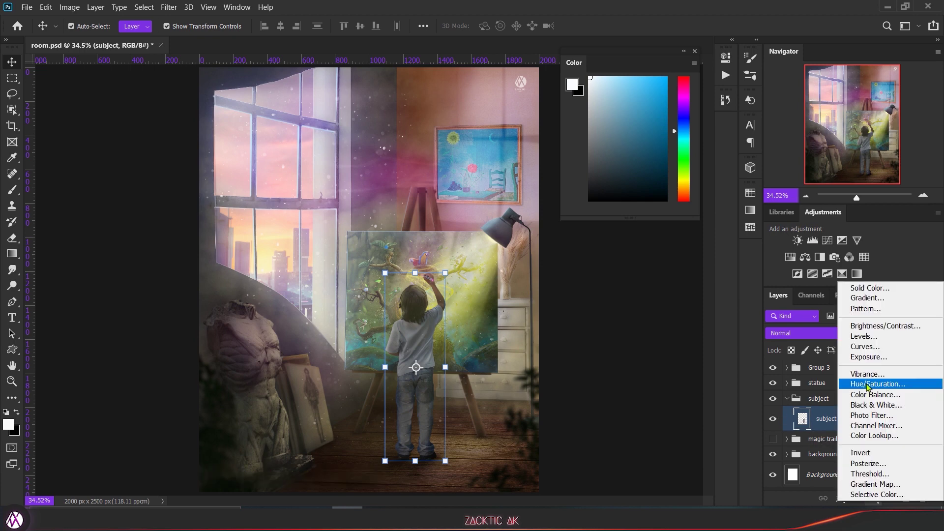
{"action": "left_click", "coordinate": [869, 385]}
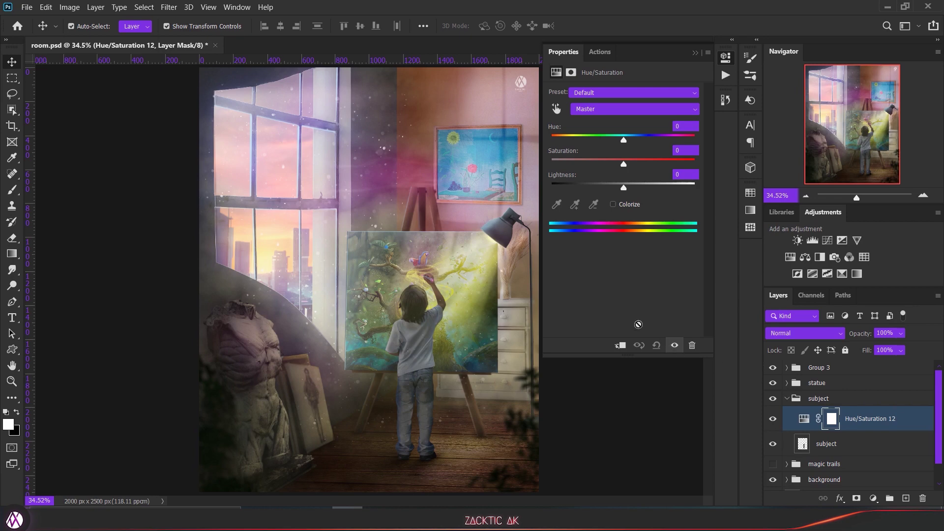
{"action": "left_click", "coordinate": [621, 347]}
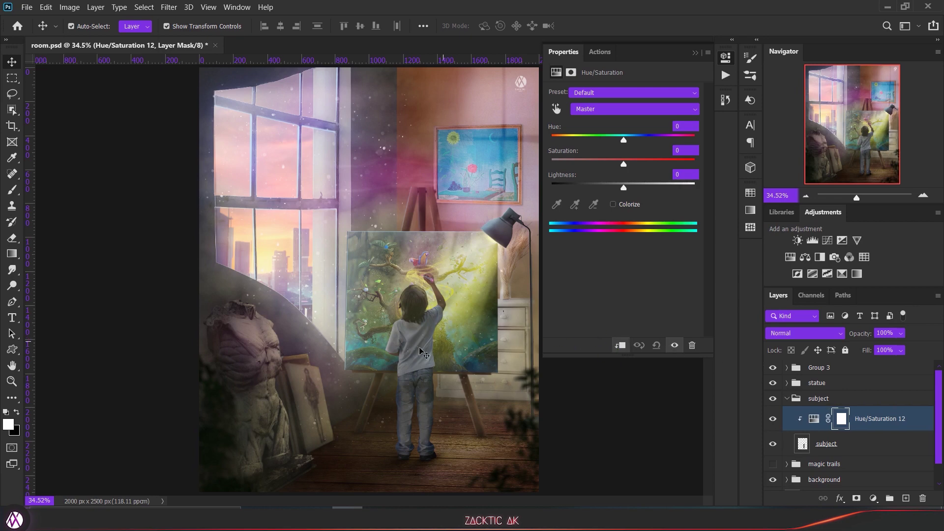
Step: Colorize it with Hue 56, Saturation 35 and Lightness +42, then collapse Properties
{"action": "scroll", "coordinate": [504, 349], "scroll_direction": "up", "scroll_amount": 3}
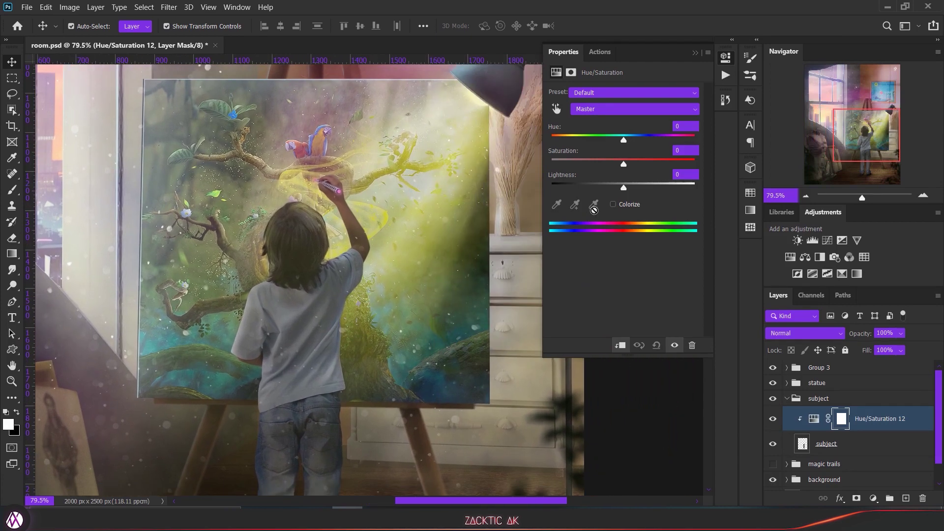
{"action": "left_click", "coordinate": [613, 205]}
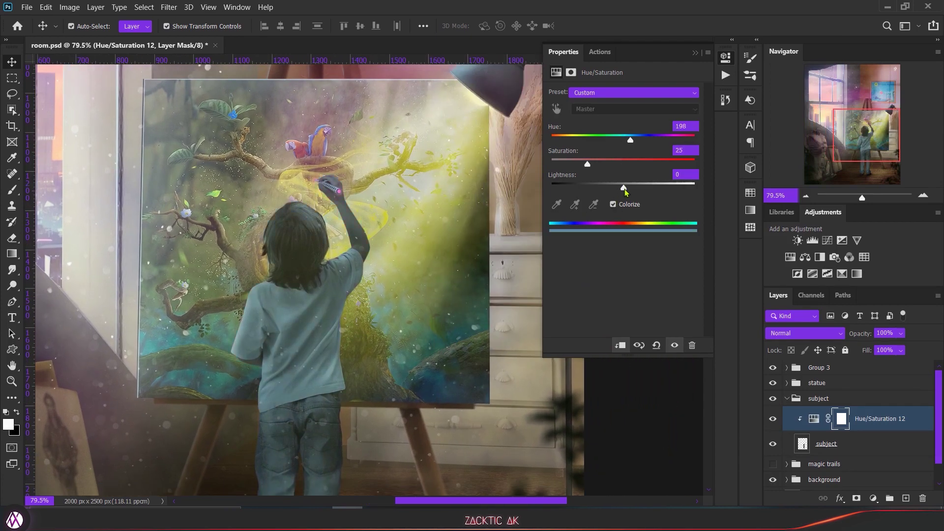
{"action": "left_click_drag", "start_coordinate": [625, 192], "coordinate": [649, 192]}
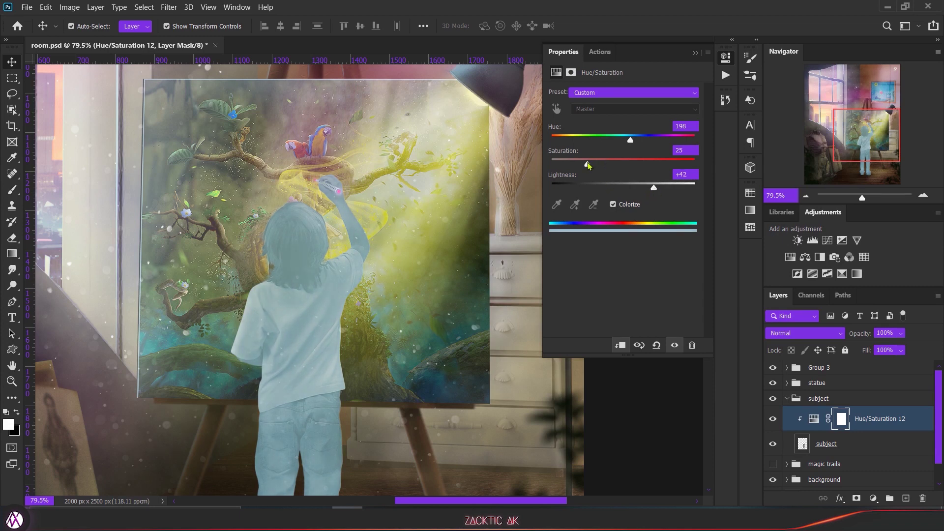
{"action": "left_click_drag", "start_coordinate": [619, 141], "coordinate": [610, 142]}
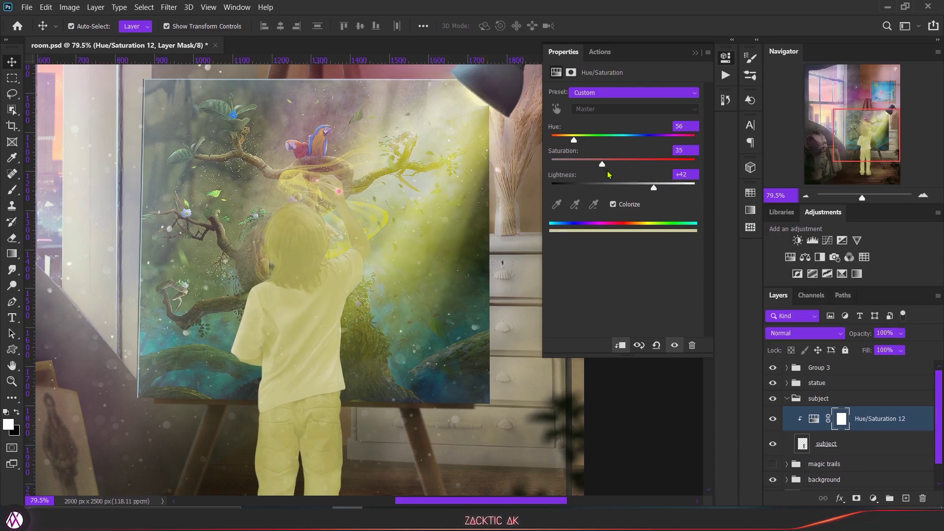
{"action": "left_click", "coordinate": [693, 55]}
{"action": "scroll", "coordinate": [405, 265], "scroll_direction": "down", "scroll_amount": 3}
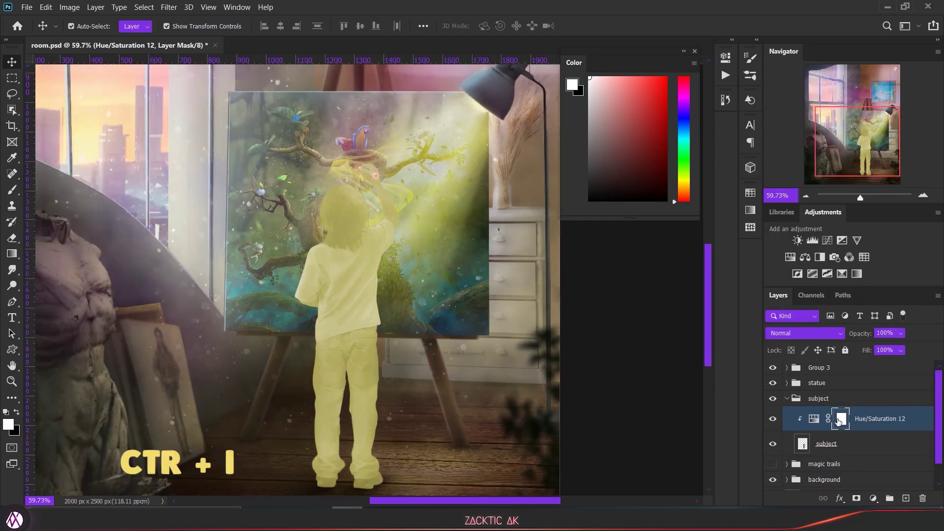
Step: Invert the Hue/Saturation 12 mask to black and pick the Soft Round brush
{"action": "left_click_drag", "start_coordinate": [839, 420], "coordinate": [840, 423]}
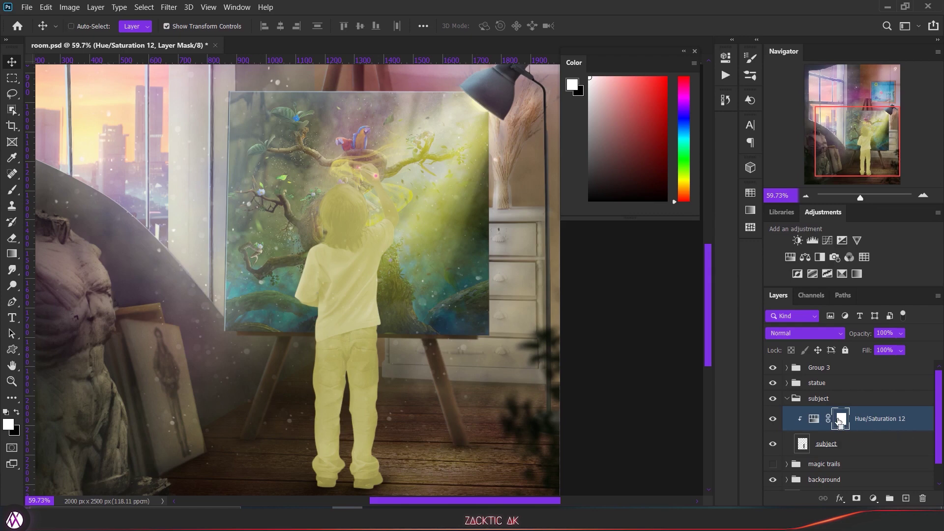
{"action": "key", "text": "ctrl+i"}
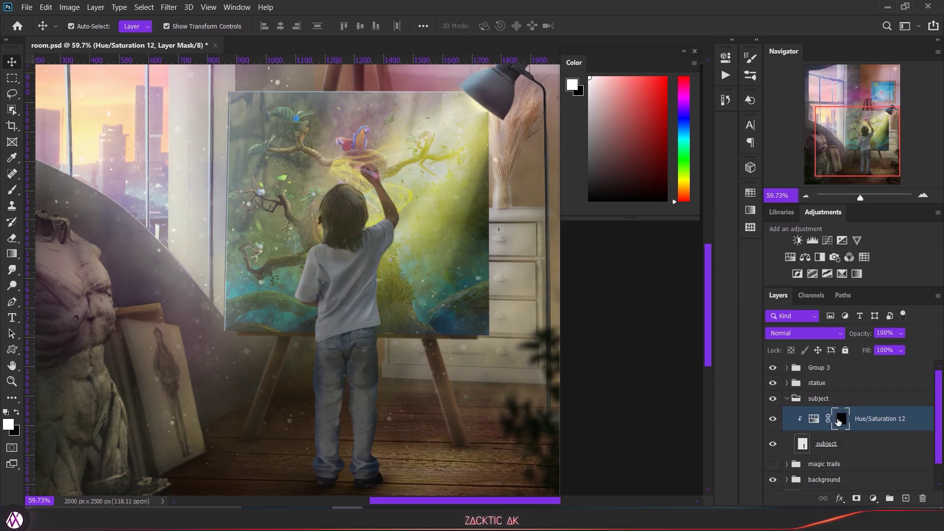
{"action": "key", "text": "b"}
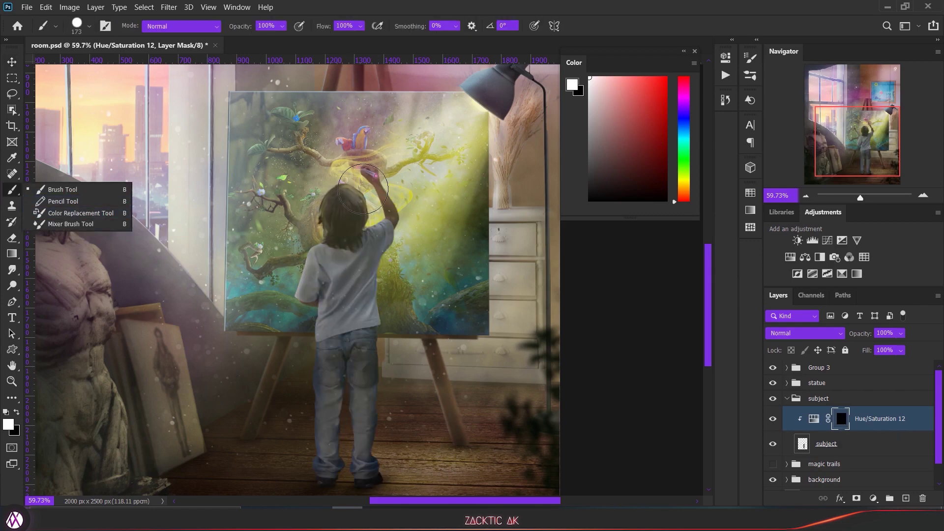
{"action": "right_click", "coordinate": [367, 162]}
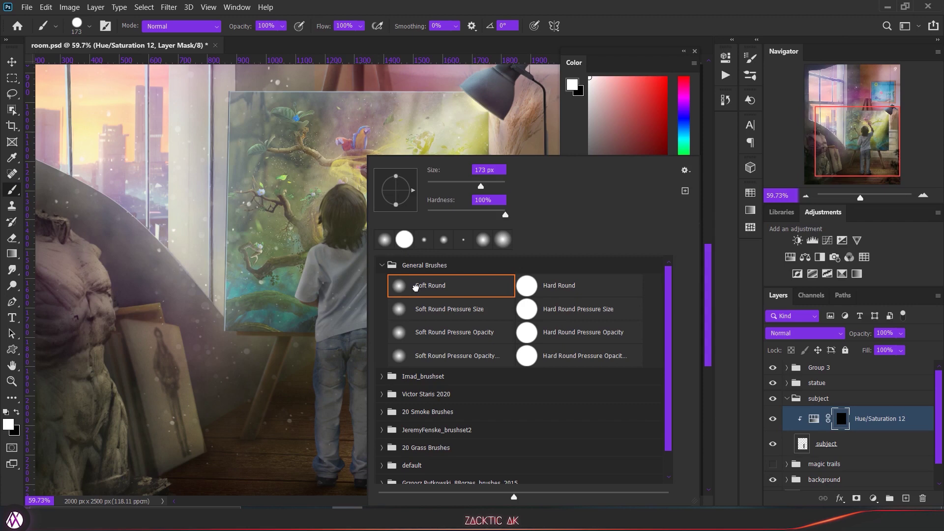
{"action": "left_click", "coordinate": [415, 288]}
Step: Make the brush smaller, with 10% opacity and 50% flow
{"action": "left_click_drag", "start_coordinate": [344, 265], "coordinate": [341, 268]}
{"action": "left_click", "coordinate": [283, 28]}
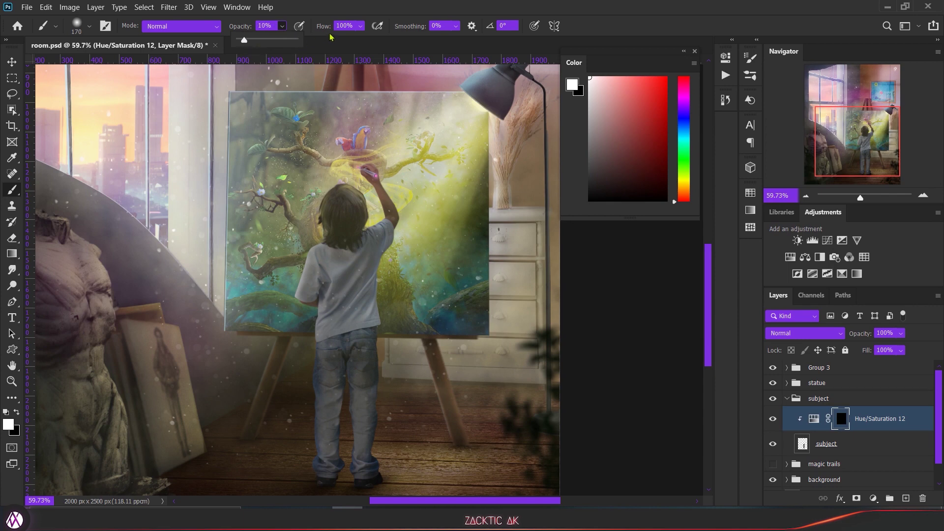
{"action": "left_click", "coordinate": [360, 27]}
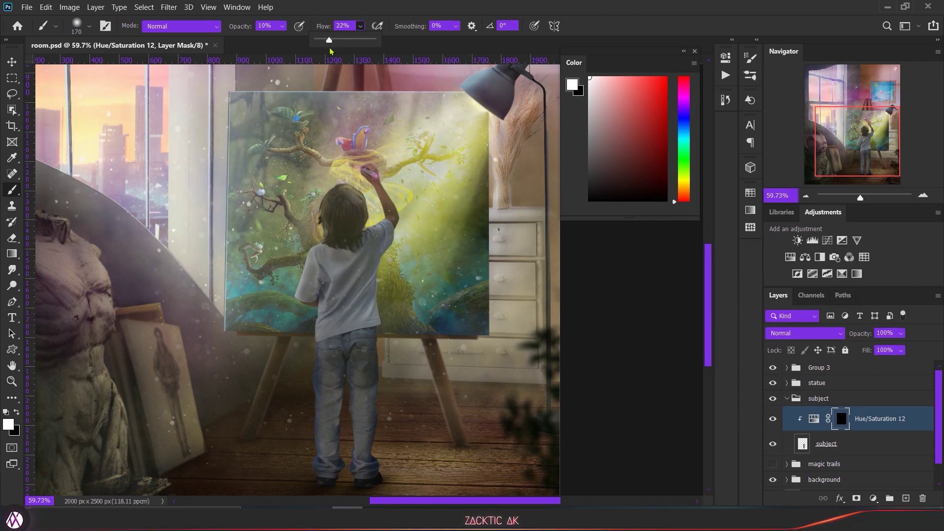
{"action": "left_click_drag", "start_coordinate": [330, 51], "coordinate": [329, 51]}
Step: Paint soft light along the raised arm and wrist with a 39 px brush at 22% opacity
{"action": "scroll", "coordinate": [394, 401], "scroll_direction": "down", "scroll_amount": 2}
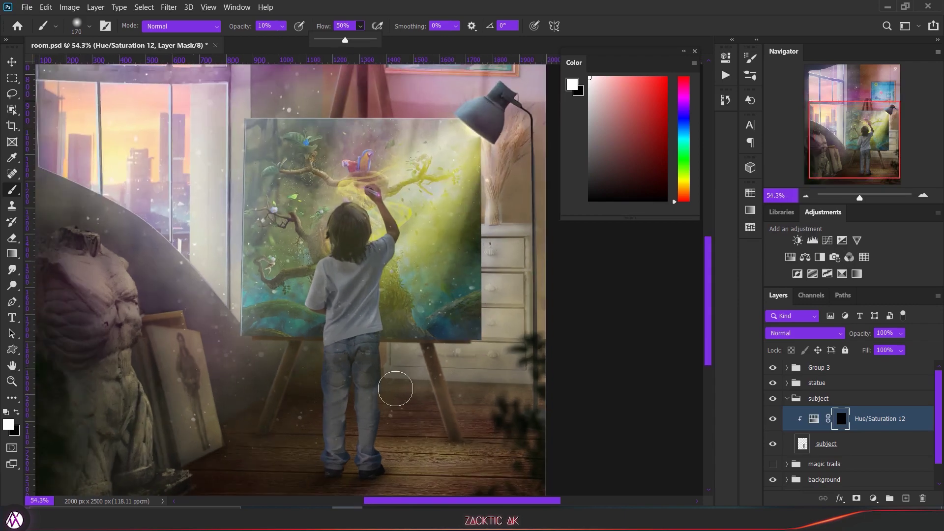
{"action": "scroll", "coordinate": [400, 223], "scroll_direction": "up", "scroll_amount": 8}
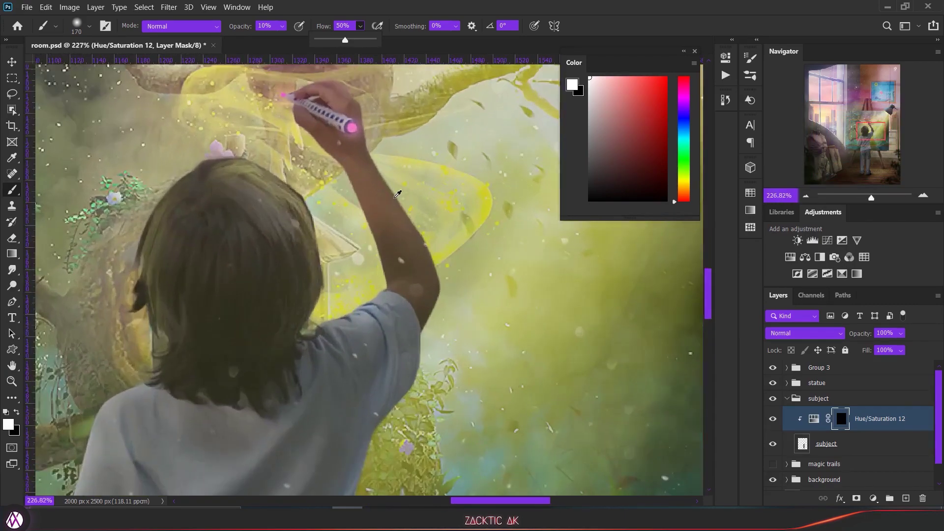
{"action": "scroll", "coordinate": [394, 198], "scroll_direction": "up", "scroll_amount": 1}
{"action": "left_click_drag", "start_coordinate": [394, 198], "coordinate": [336, 197]}
{"action": "mouse_move", "coordinate": [381, 162]}
{"action": "left_mouse_down"}
{"action": "mouse_move", "coordinate": [431, 232]}
{"action": "mouse_move", "coordinate": [421, 212]}
{"action": "mouse_move", "coordinate": [444, 234]}
{"action": "mouse_move", "coordinate": [444, 333]}
{"action": "mouse_move", "coordinate": [440, 306]}
{"action": "left_mouse_up"}
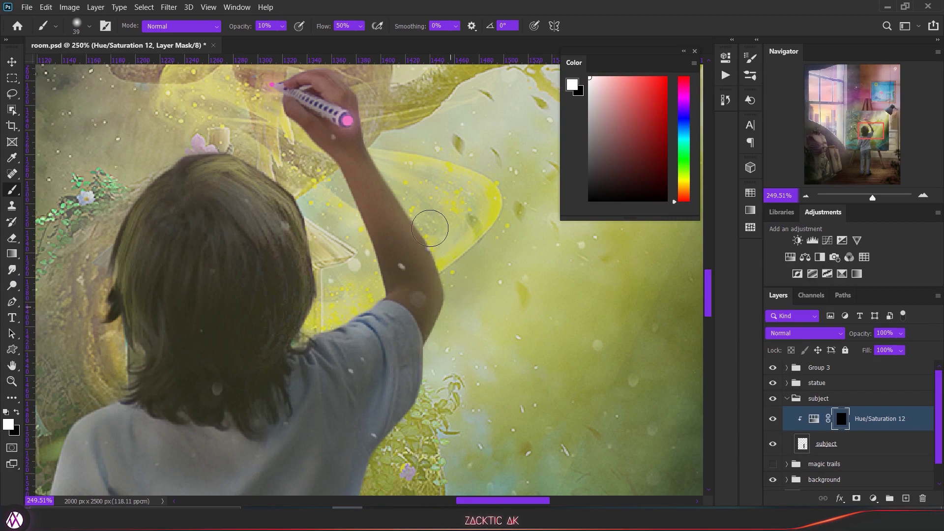
{"action": "left_click", "coordinate": [282, 26]}
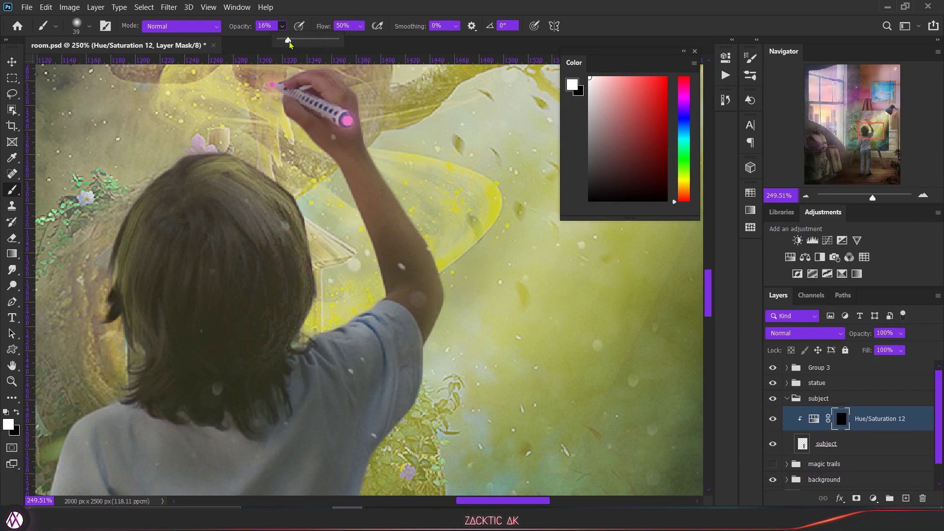
{"action": "left_click_drag", "start_coordinate": [290, 41], "coordinate": [293, 41]}
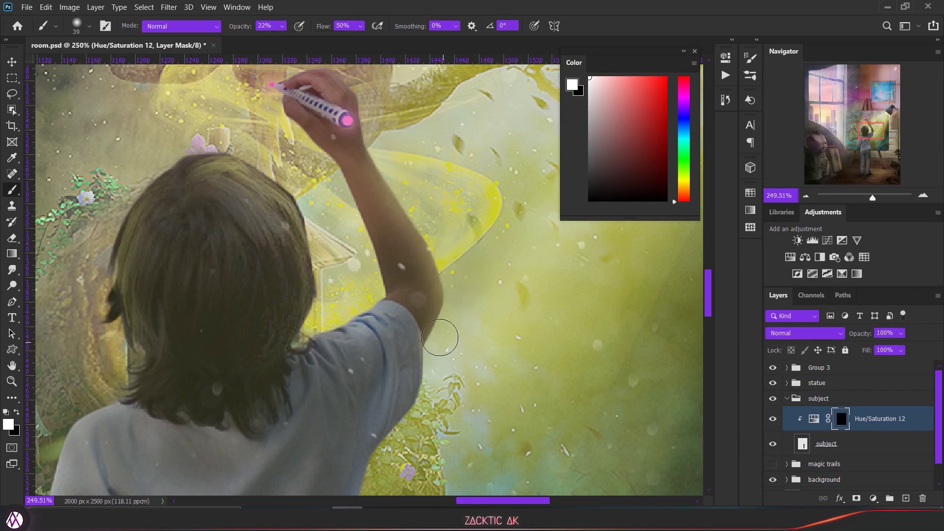
{"action": "mouse_move", "coordinate": [380, 143]}
{"action": "left_mouse_down"}
{"action": "mouse_move", "coordinate": [427, 308]}
{"action": "mouse_move", "coordinate": [408, 247]}
{"action": "left_mouse_up"}
Step: Raise brush flow to 100% and paint a highlight down the shirt's right edge
{"action": "scroll", "coordinate": [451, 375], "scroll_direction": "down", "scroll_amount": 5}
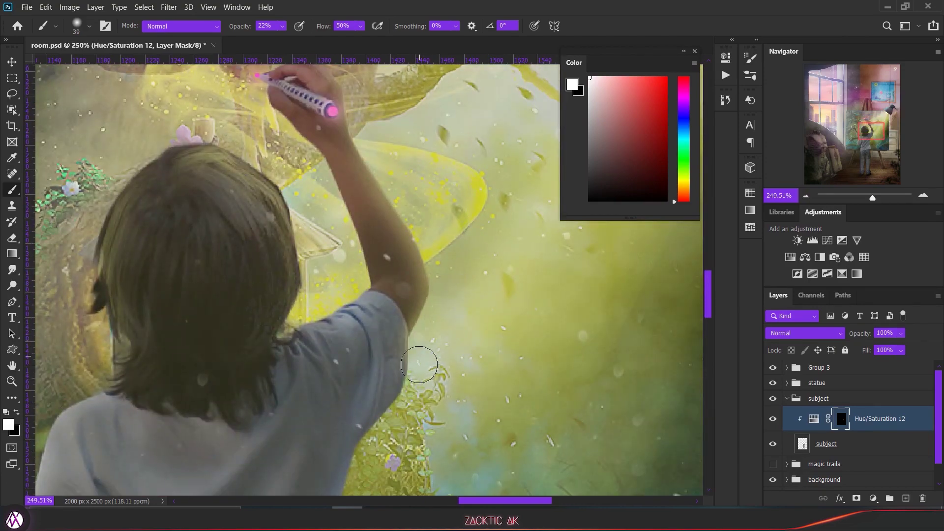
{"action": "scroll", "coordinate": [379, 307], "scroll_direction": "down", "scroll_amount": 3}
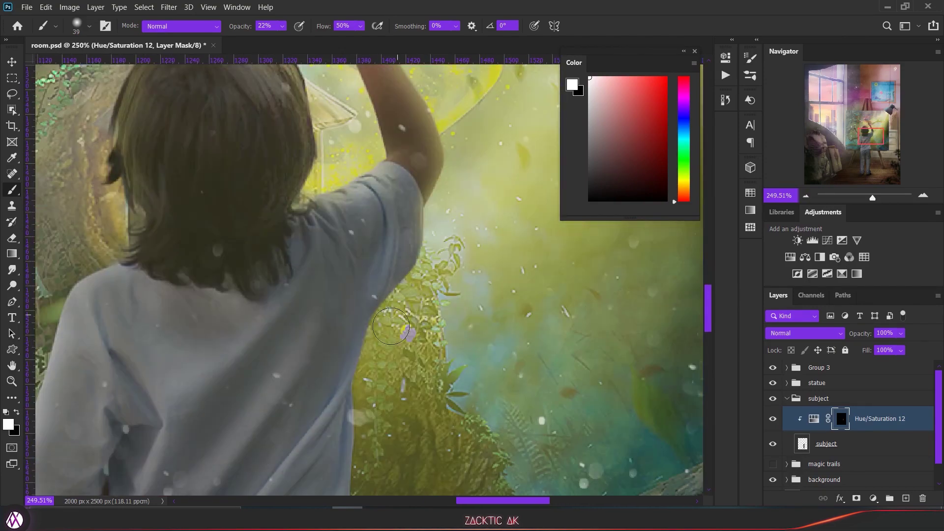
{"action": "left_click_drag", "start_coordinate": [361, 26], "coordinate": [408, 47]}
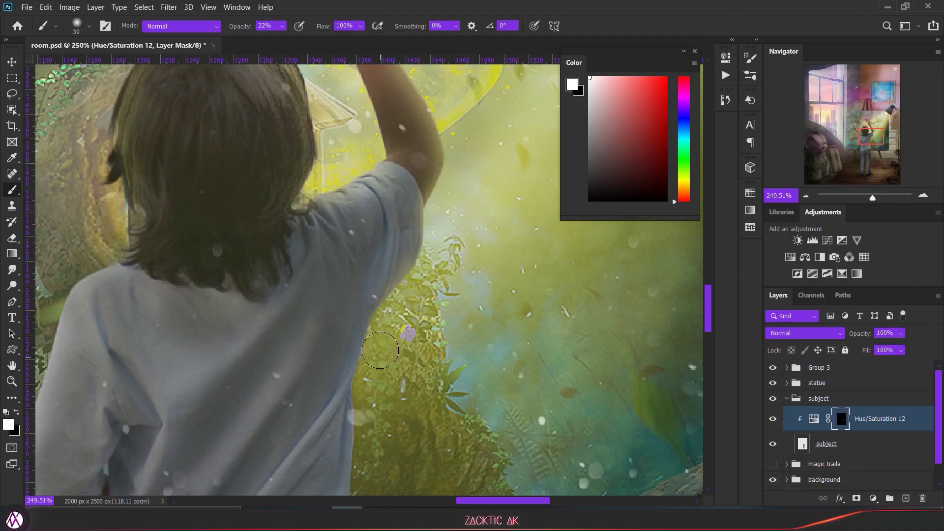
{"action": "scroll", "coordinate": [378, 344], "scroll_direction": "down", "scroll_amount": 4}
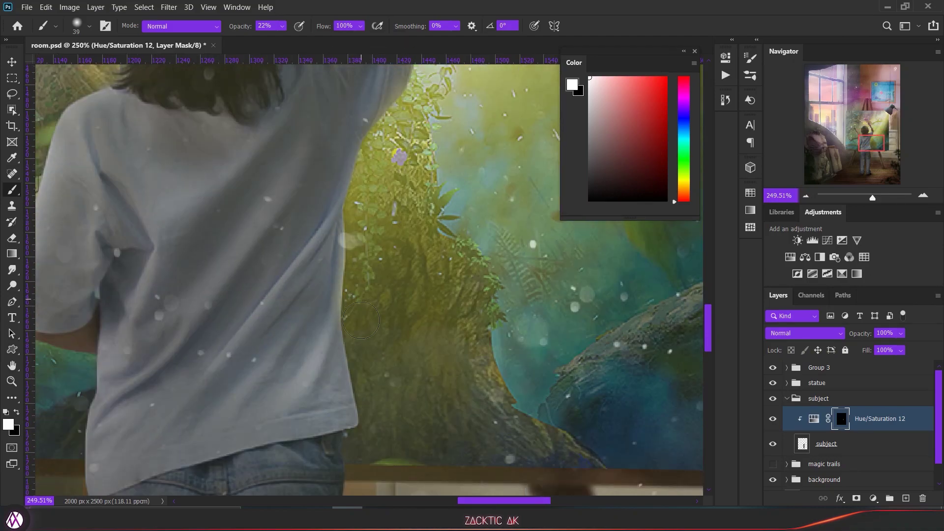
{"action": "mouse_move", "coordinate": [362, 333]}
{"action": "left_mouse_down"}
{"action": "mouse_move", "coordinate": [372, 421]}
{"action": "mouse_move", "coordinate": [362, 229]}
{"action": "left_mouse_up"}
Step: Shrink the brush to 22 px with a flattened, tilted elliptical tip
{"action": "scroll", "coordinate": [298, 272], "scroll_direction": "up", "scroll_amount": 2}
{"action": "left_click_drag", "start_coordinate": [297, 270], "coordinate": [279, 270]}
{"action": "scroll", "coordinate": [281, 255], "scroll_direction": "down", "scroll_amount": 1}
{"action": "scroll", "coordinate": [289, 240], "scroll_direction": "down", "scroll_amount": 1}
{"action": "right_click", "coordinate": [302, 227]}
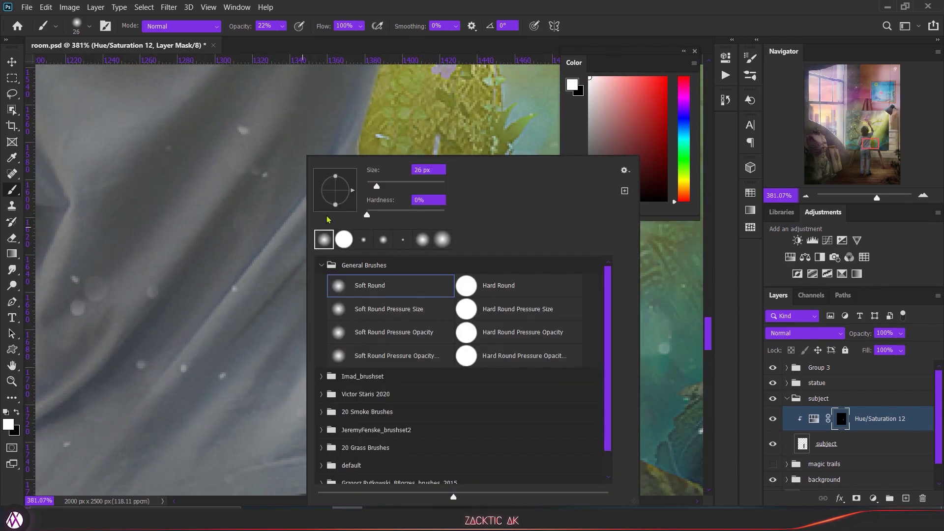
{"action": "left_click_drag", "start_coordinate": [336, 204], "coordinate": [347, 185]}
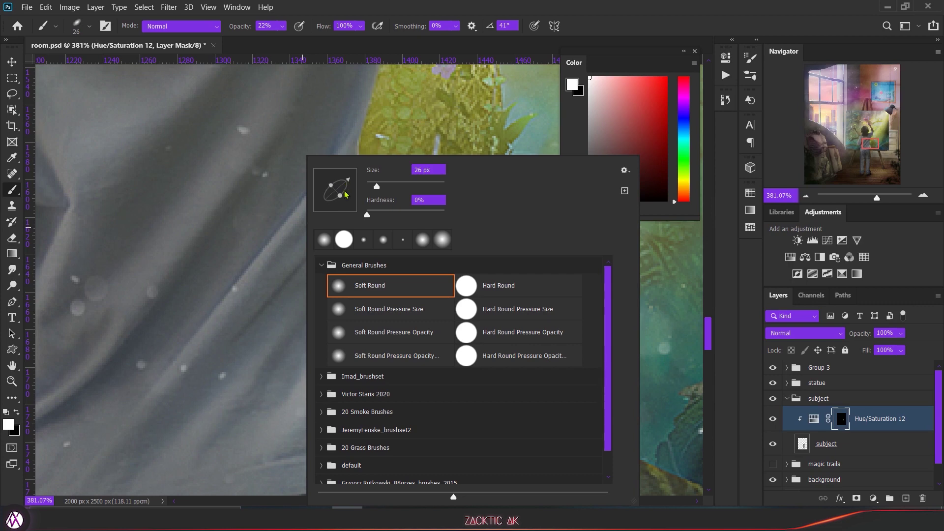
{"action": "left_click_drag", "start_coordinate": [279, 257], "coordinate": [272, 256]}
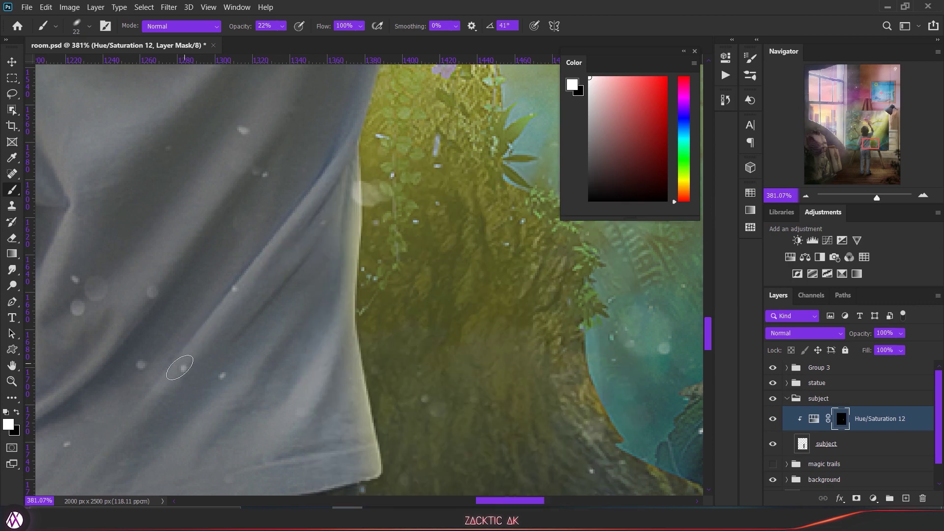
Step: Paint a light fold on the shirt, masking it back with black to thin it
{"action": "mouse_move", "coordinate": [160, 388]}
{"action": "left_mouse_down"}
{"action": "mouse_move", "coordinate": [219, 345]}
{"action": "mouse_move", "coordinate": [298, 236]}
{"action": "mouse_move", "coordinate": [160, 389]}
{"action": "mouse_move", "coordinate": [325, 176]}
{"action": "left_mouse_up"}
{"action": "key", "text": "ctrl+z"}
{"action": "scroll", "coordinate": [298, 290], "scroll_direction": "down", "scroll_amount": 1}
{"action": "left_click_drag", "start_coordinate": [182, 341], "coordinate": [196, 341]}
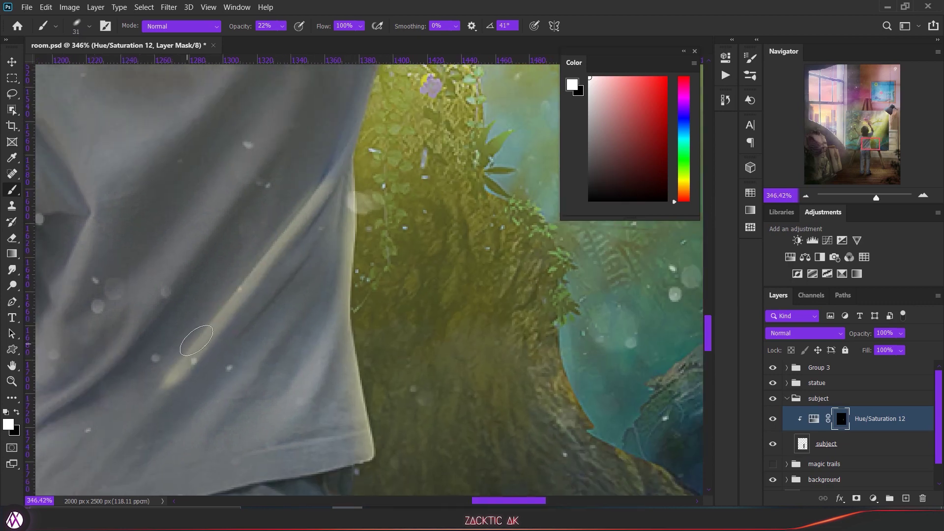
{"action": "key", "text": "x"}
{"action": "mouse_move", "coordinate": [308, 180]}
{"action": "left_mouse_down"}
{"action": "mouse_move", "coordinate": [190, 325]}
{"action": "mouse_move", "coordinate": [173, 418]}
{"action": "left_mouse_up"}
{"action": "left_click_drag", "start_coordinate": [335, 200], "coordinate": [155, 418]}
{"action": "left_click_drag", "start_coordinate": [268, 350], "coordinate": [223, 390]}
{"action": "key", "text": "x"}
Step: Enlarge the brush and lighten the leg and trouser cuff edges on the mask
{"action": "key", "text": "x"}
{"action": "left_click_drag", "start_coordinate": [224, 390], "coordinate": [231, 374]}
{"action": "scroll", "coordinate": [203, 393], "scroll_direction": "down", "scroll_amount": 3}
{"action": "right_click", "coordinate": [261, 276], "text": "alt"}
{"action": "key", "text": "x"}
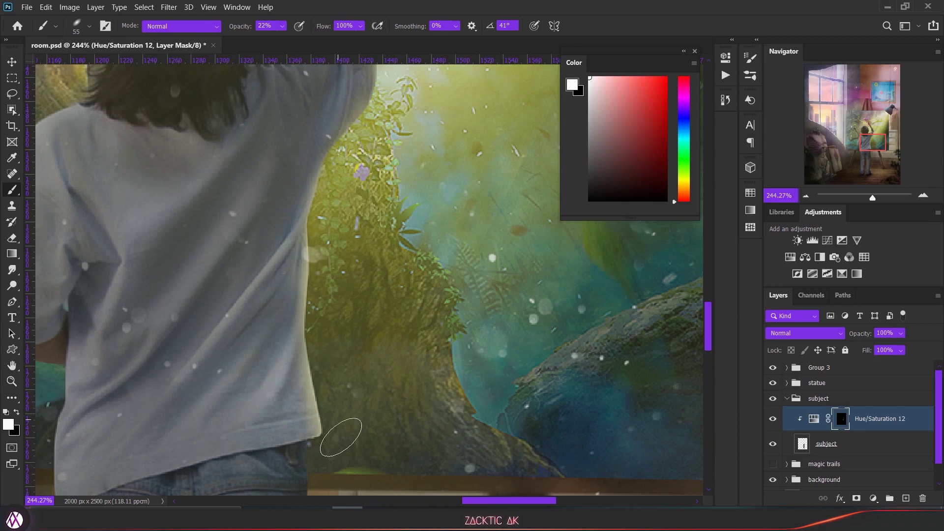
{"action": "scroll", "coordinate": [334, 412], "scroll_direction": "down", "scroll_amount": 3}
{"action": "scroll", "coordinate": [335, 412], "scroll_direction": "down", "scroll_amount": 1}
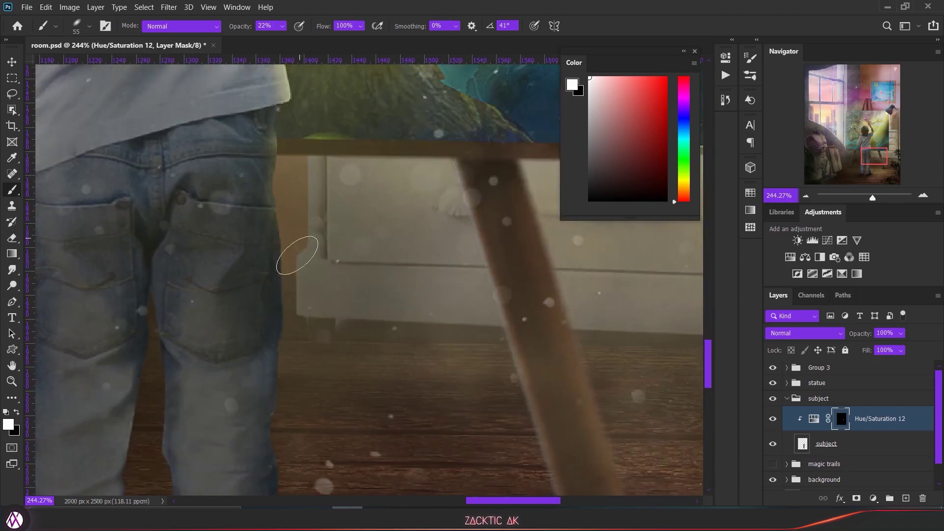
{"action": "left_click_drag", "start_coordinate": [290, 405], "coordinate": [265, 233]}
{"action": "left_click_drag", "start_coordinate": [276, 304], "coordinate": [265, 374]}
{"action": "mouse_move", "coordinate": [275, 326]}
{"action": "left_mouse_down"}
{"action": "mouse_move", "coordinate": [258, 438]}
{"action": "mouse_move", "coordinate": [289, 291]}
{"action": "mouse_move", "coordinate": [322, 388]}
{"action": "left_mouse_up"}
Step: Paint the yellow effect lightly along the boy's hair edge
{"action": "mouse_move", "coordinate": [305, 209]}
{"action": "left_mouse_down"}
{"action": "mouse_move", "coordinate": [322, 344]}
{"action": "mouse_move", "coordinate": [310, 143]}
{"action": "left_mouse_up"}
{"action": "left_click_drag", "start_coordinate": [252, 204], "coordinate": [246, 447]}
{"action": "left_click_drag", "start_coordinate": [376, 108], "coordinate": [339, 404]}
{"action": "mouse_move", "coordinate": [335, 199]}
{"action": "left_mouse_down"}
{"action": "mouse_move", "coordinate": [327, 459]}
{"action": "mouse_move", "coordinate": [297, 318]}
{"action": "left_mouse_up"}
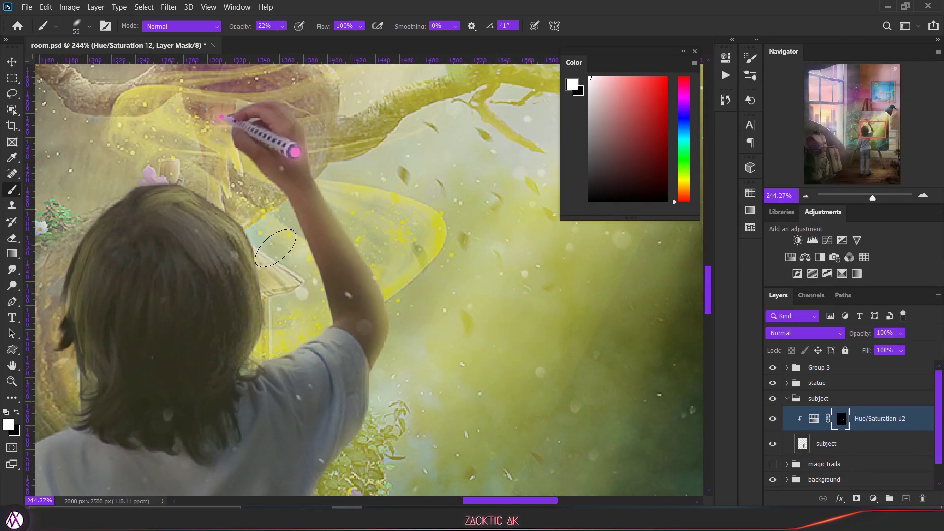
{"action": "left_click_drag", "start_coordinate": [175, 182], "coordinate": [260, 342]}
{"action": "scroll", "coordinate": [210, 269], "scroll_direction": "down", "scroll_amount": 3}
{"action": "left_click_drag", "start_coordinate": [202, 240], "coordinate": [224, 329]}
{"action": "left_click_drag", "start_coordinate": [172, 229], "coordinate": [158, 220]}
Step: Lower the brush opacity to 17% while switching between black and white paint
{"action": "key", "text": "x"}
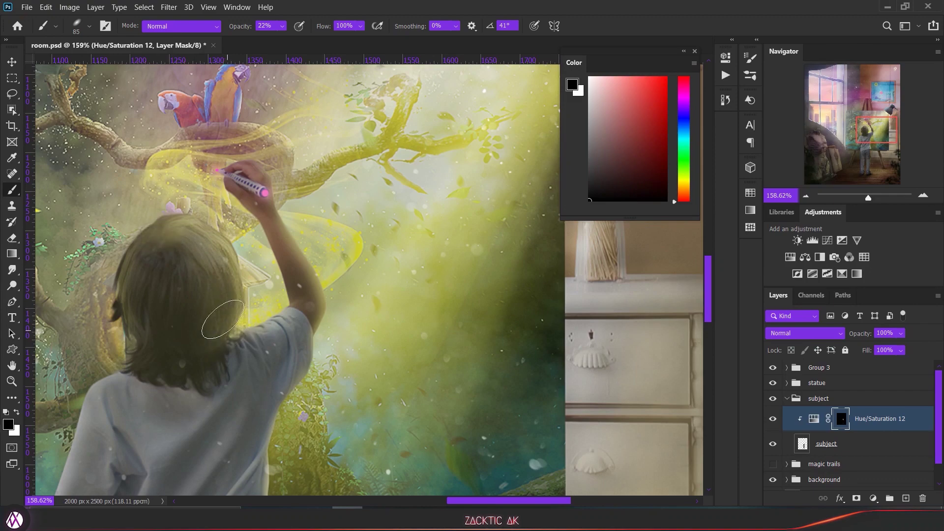
{"action": "scroll", "coordinate": [263, 389], "scroll_direction": "down", "scroll_amount": 4}
{"action": "scroll", "coordinate": [263, 389], "scroll_direction": "down", "scroll_amount": 3}
{"action": "scroll", "coordinate": [262, 389], "scroll_direction": "down", "scroll_amount": 2}
{"action": "scroll", "coordinate": [347, 217], "scroll_direction": "up", "scroll_amount": 8}
{"action": "key", "text": "x"}
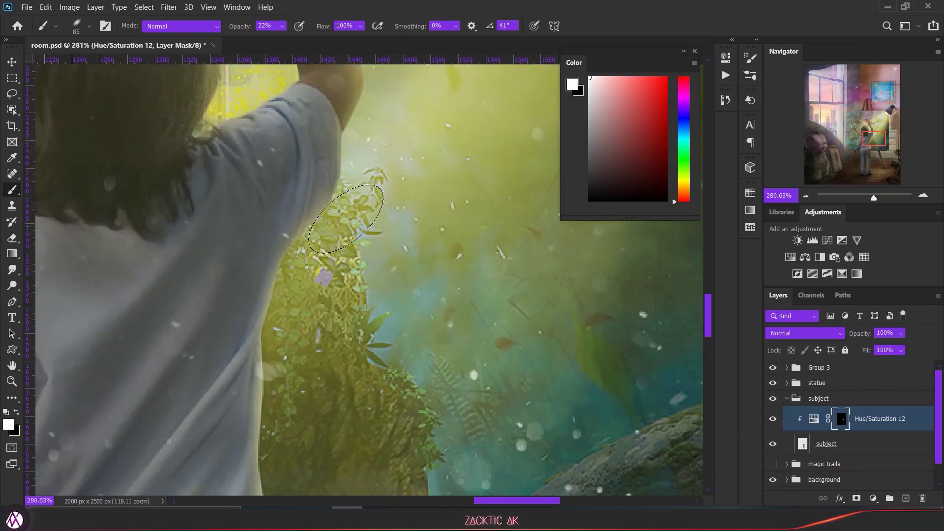
{"action": "scroll", "coordinate": [381, 148], "scroll_direction": "down", "scroll_amount": 3}
{"action": "key", "text": "1"}
{"action": "key", "text": "7"}
{"action": "key", "text": "x"}
{"action": "key", "text": "x"}
{"action": "key", "text": "x"}
{"action": "scroll", "coordinate": [386, 185], "scroll_direction": "down", "scroll_amount": 2}
{"action": "scroll", "coordinate": [386, 185], "scroll_direction": "down", "scroll_amount": 2}
{"action": "scroll", "coordinate": [399, 234], "scroll_direction": "up", "scroll_amount": 4}
{"action": "key", "text": "x"}
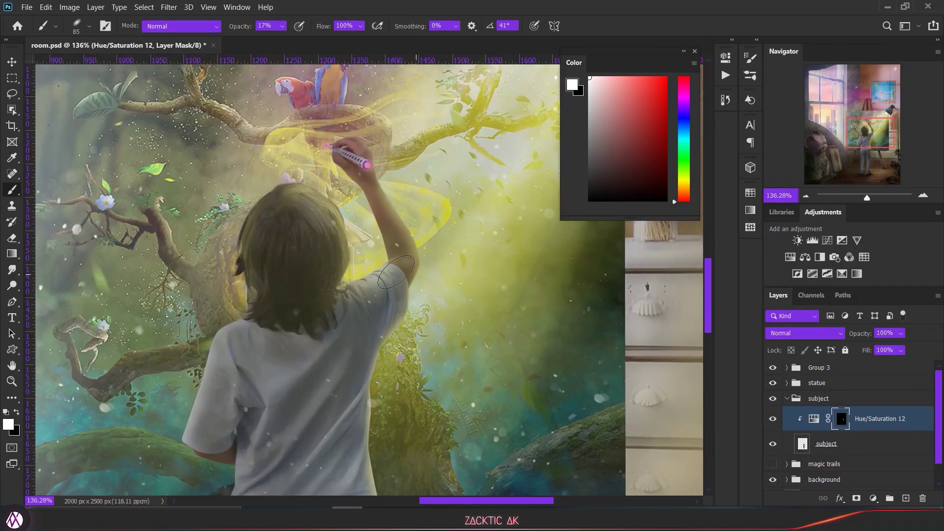
{"action": "scroll", "coordinate": [394, 271], "scroll_direction": "down", "scroll_amount": 6}
{"action": "scroll", "coordinate": [393, 271], "scroll_direction": "up", "scroll_amount": 3}
Step: Toggle the Hue/Saturation 12 layer's visibility to compare before and after
{"action": "left_click", "coordinate": [773, 423]}
{"action": "left_click", "coordinate": [773, 421]}
{"action": "left_click", "coordinate": [773, 421]}
{"action": "left_click", "coordinate": [773, 421]}
{"action": "left_click", "coordinate": [774, 421]}
{"action": "left_click", "coordinate": [773, 421]}
{"action": "scroll", "coordinate": [379, 299], "scroll_direction": "down", "scroll_amount": 2}
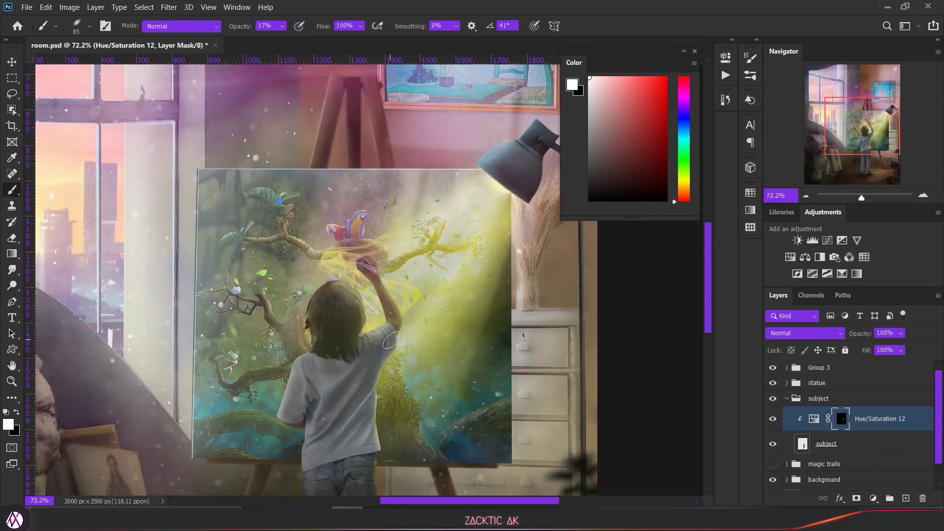
Step: Split the Blend If Underlying Layer black slider of Hue/Saturation 12 to 0/51
{"action": "left_click", "coordinate": [927, 426]}
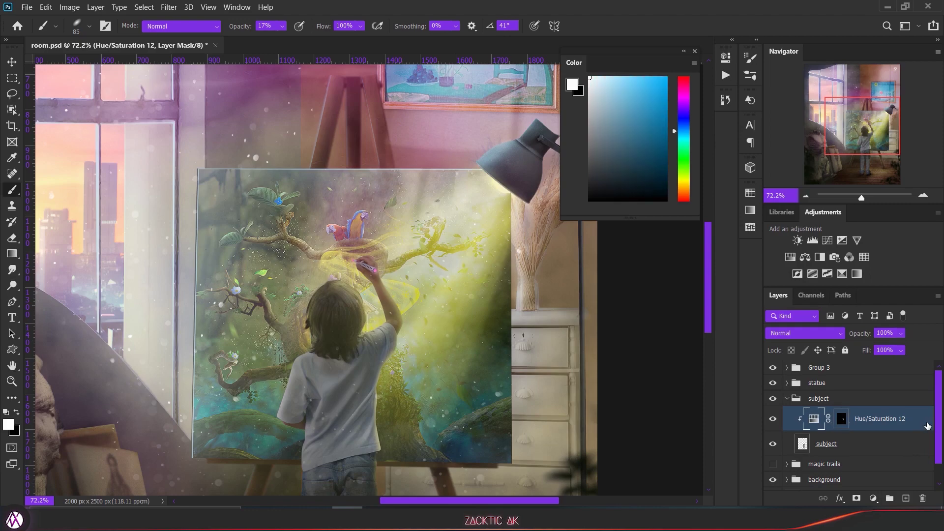
{"action": "key", "text": "h"}
{"action": "double_click", "coordinate": [927, 425]}
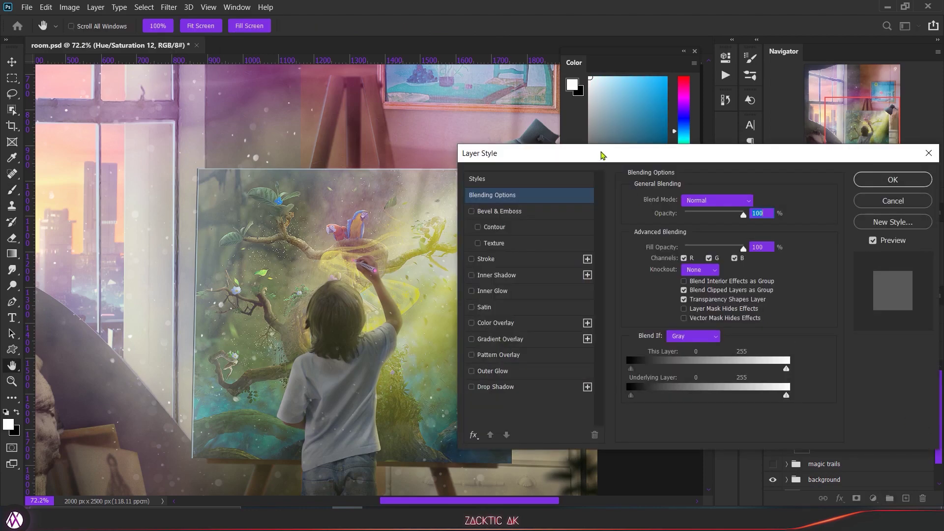
{"action": "left_click_drag", "start_coordinate": [602, 153], "coordinate": [608, 80]}
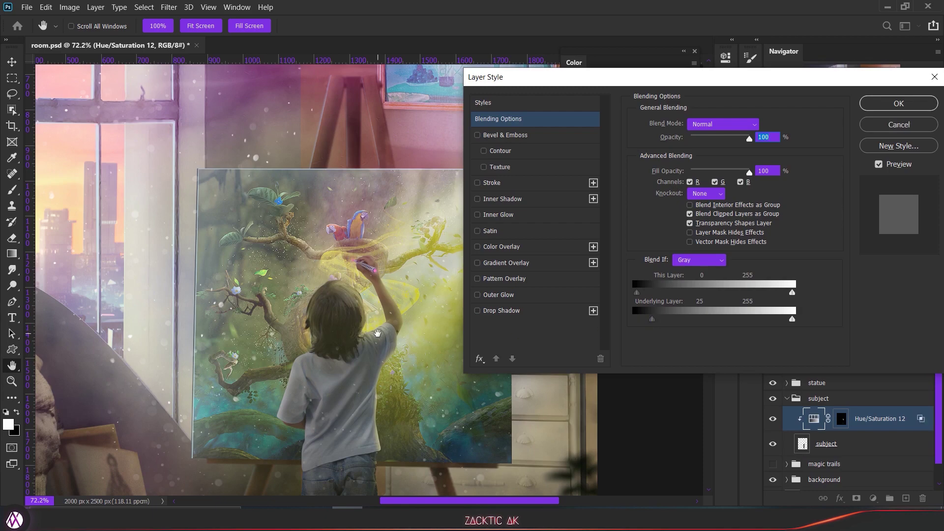
{"action": "key", "text": "ctrl+plus"}
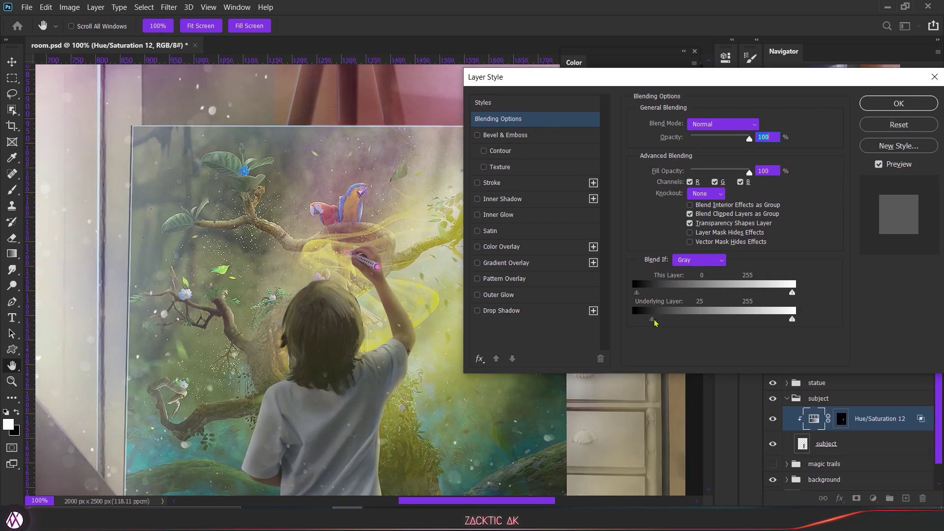
{"action": "left_click_drag", "start_coordinate": [663, 322], "coordinate": [674, 322]}
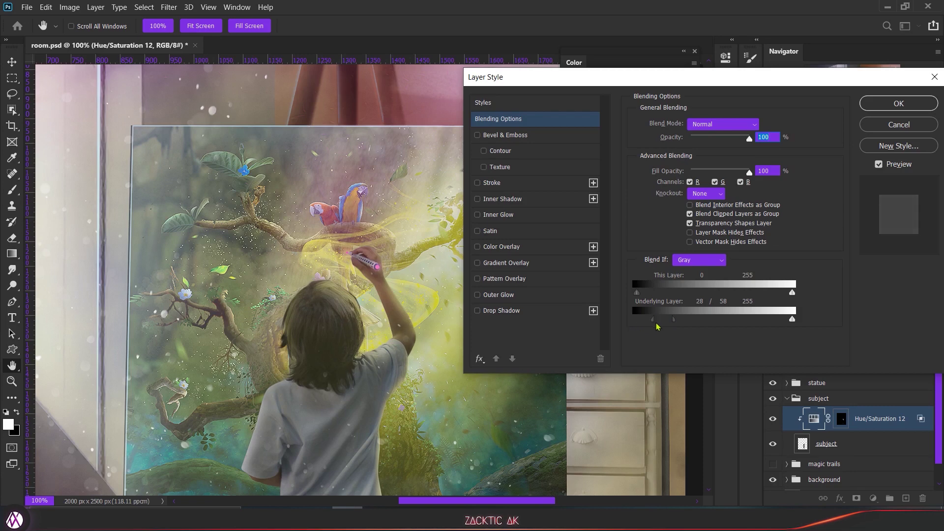
{"action": "mouse_move", "coordinate": [678, 321]}
{"action": "left_mouse_down"}
{"action": "mouse_move", "coordinate": [685, 321]}
{"action": "mouse_move", "coordinate": [634, 321]}
{"action": "mouse_move", "coordinate": [659, 325]}
{"action": "left_mouse_up"}
Step: Confirm the layer style, then add a Curves layer lifting input 101 to output 213
{"action": "left_click", "coordinate": [880, 105]}
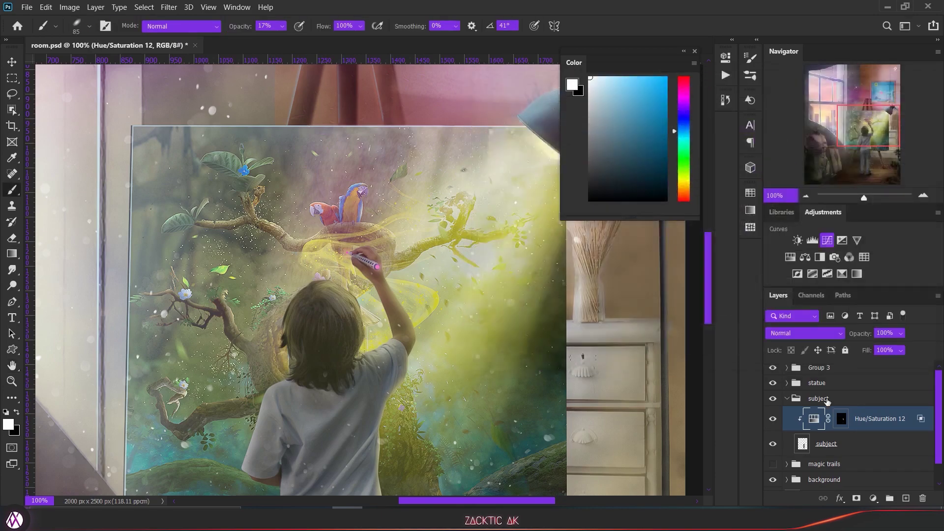
{"action": "key", "text": "ctrl+0"}
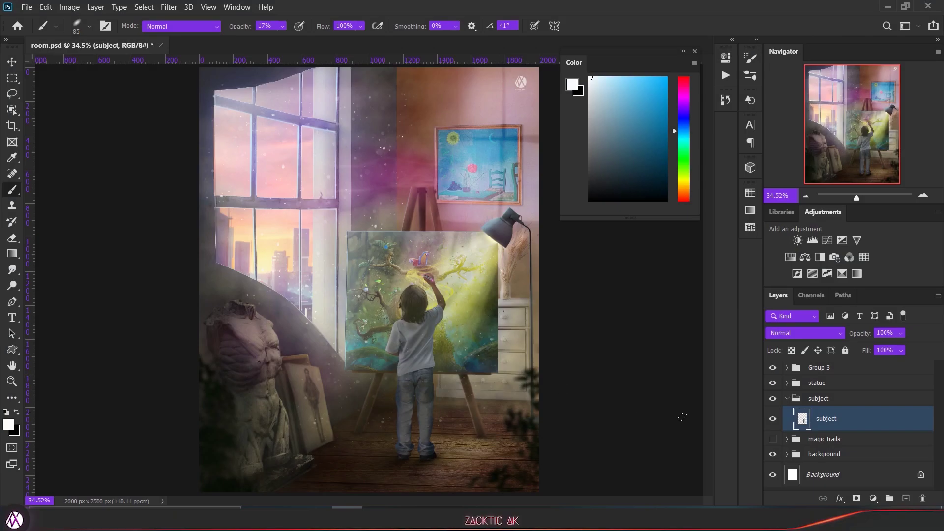
{"action": "left_click", "coordinate": [873, 499]}
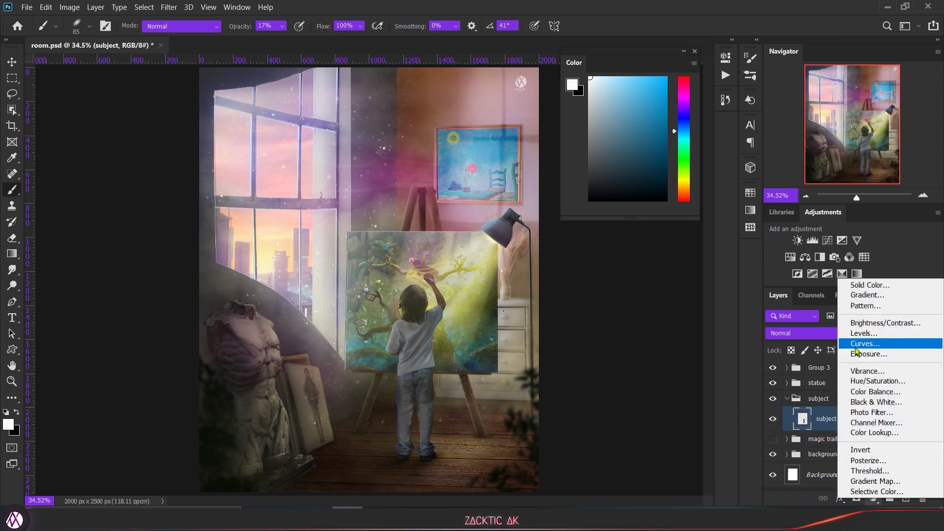
{"action": "left_click", "coordinate": [856, 344]}
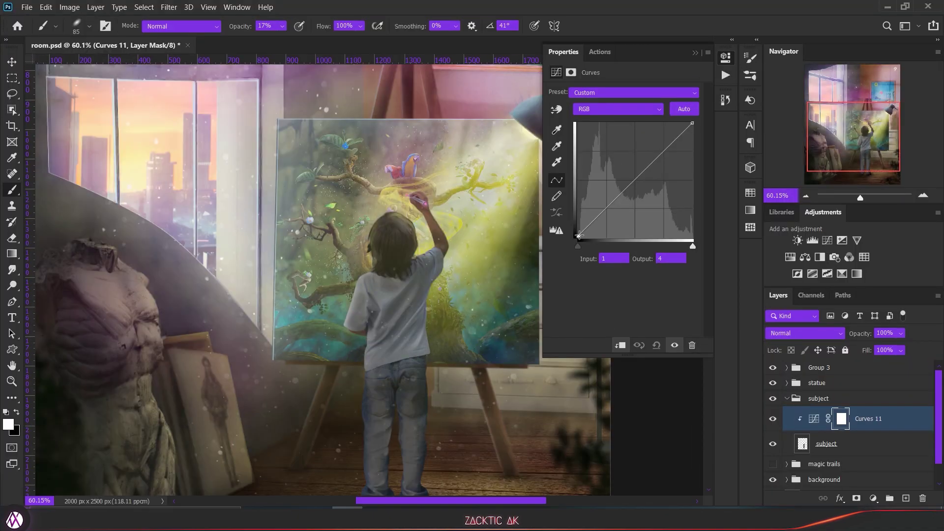
{"action": "left_click_drag", "start_coordinate": [579, 235], "coordinate": [580, 191]}
{"action": "left_click_drag", "start_coordinate": [627, 162], "coordinate": [624, 143]}
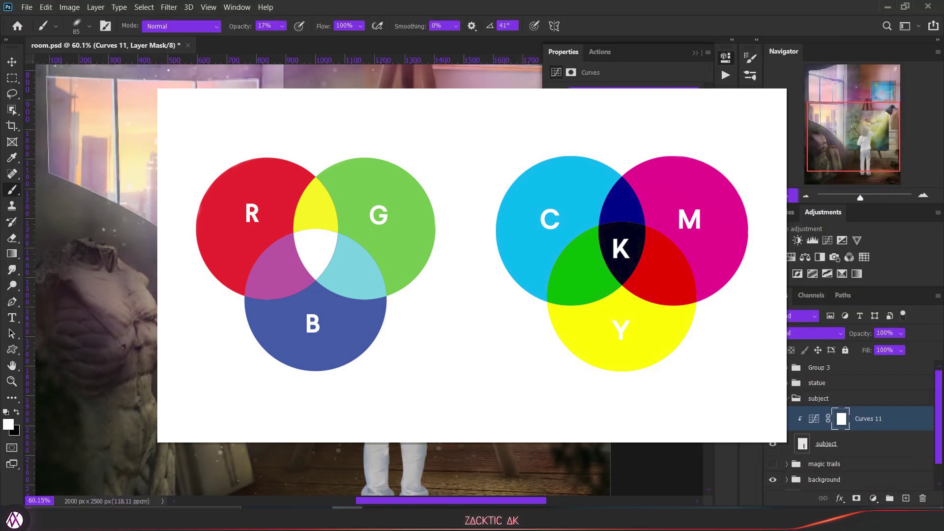
Step: Pull the Blue channel curve down to push the boy toward yellow
{"action": "left_click", "coordinate": [618, 111]}
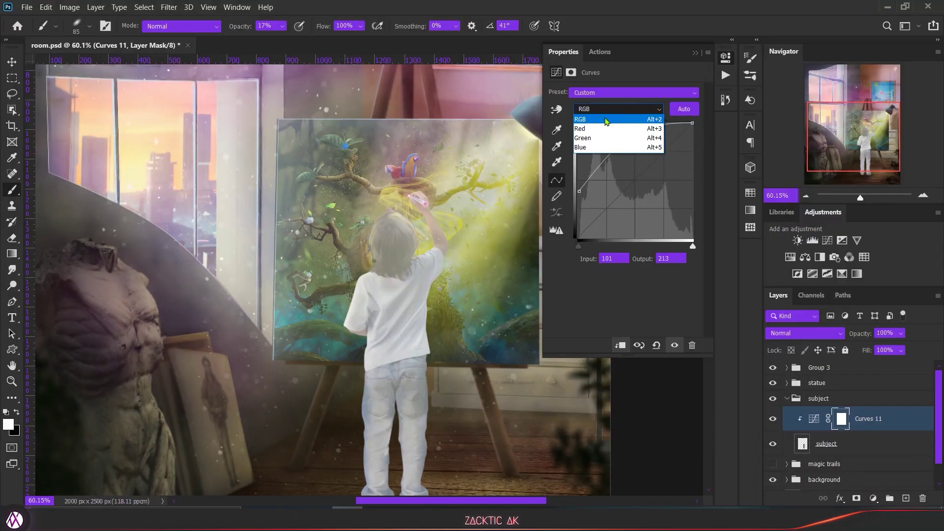
{"action": "left_click", "coordinate": [588, 147]}
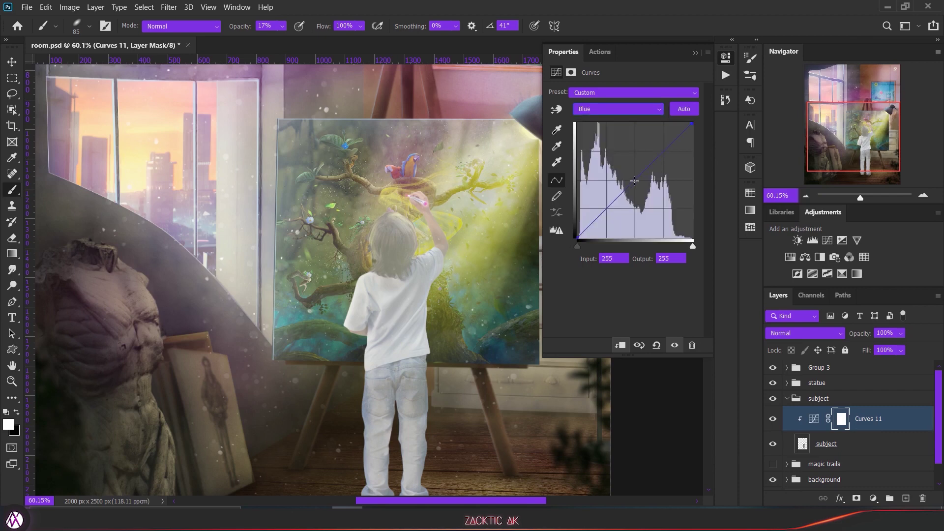
{"action": "left_click_drag", "start_coordinate": [642, 184], "coordinate": [676, 203]}
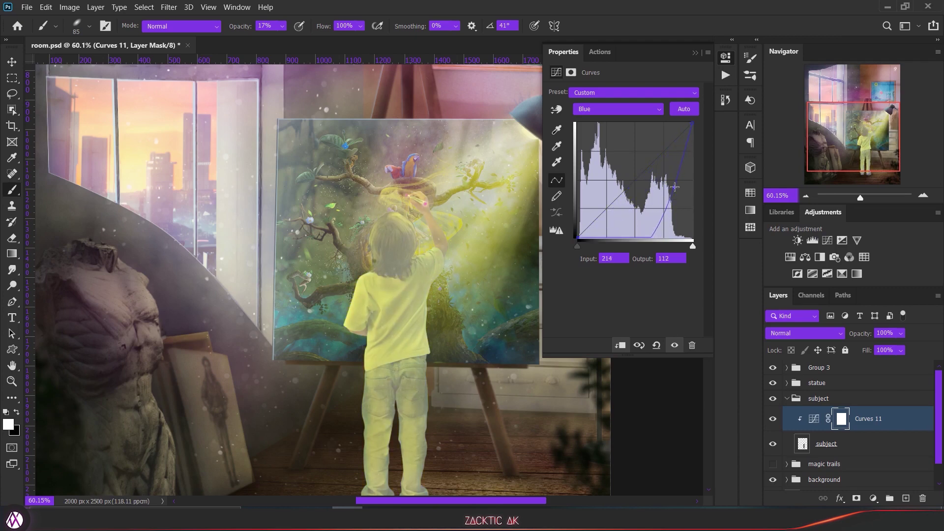
Step: Lift Green from 141 to 157 and Red input 125 to output 164
{"action": "left_click", "coordinate": [598, 109]}
{"action": "left_click", "coordinate": [609, 141]}
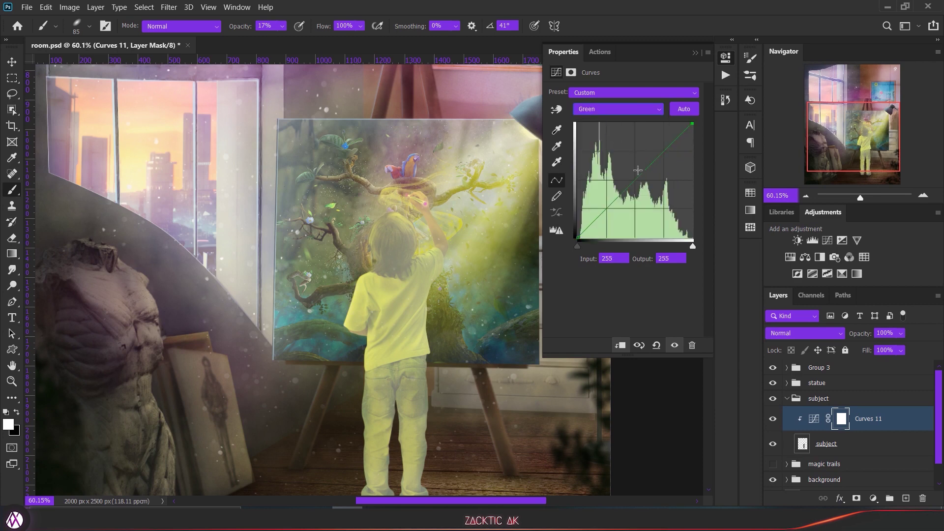
{"action": "mouse_move", "coordinate": [639, 174]}
{"action": "left_mouse_down"}
{"action": "mouse_move", "coordinate": [636, 165]}
{"action": "mouse_move", "coordinate": [649, 180]}
{"action": "mouse_move", "coordinate": [638, 164]}
{"action": "left_mouse_up"}
{"action": "left_click", "coordinate": [619, 109]}
{"action": "left_click", "coordinate": [617, 123]}
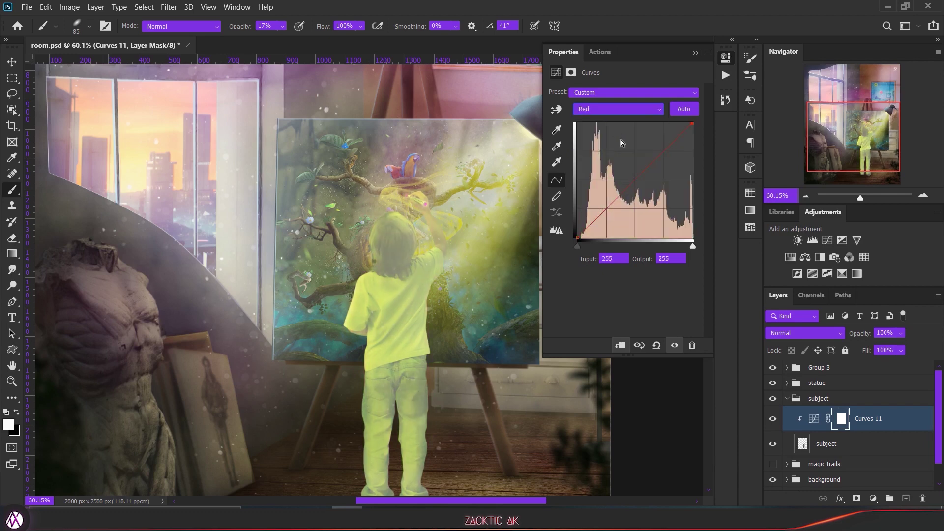
{"action": "left_click_drag", "start_coordinate": [648, 180], "coordinate": [638, 174]}
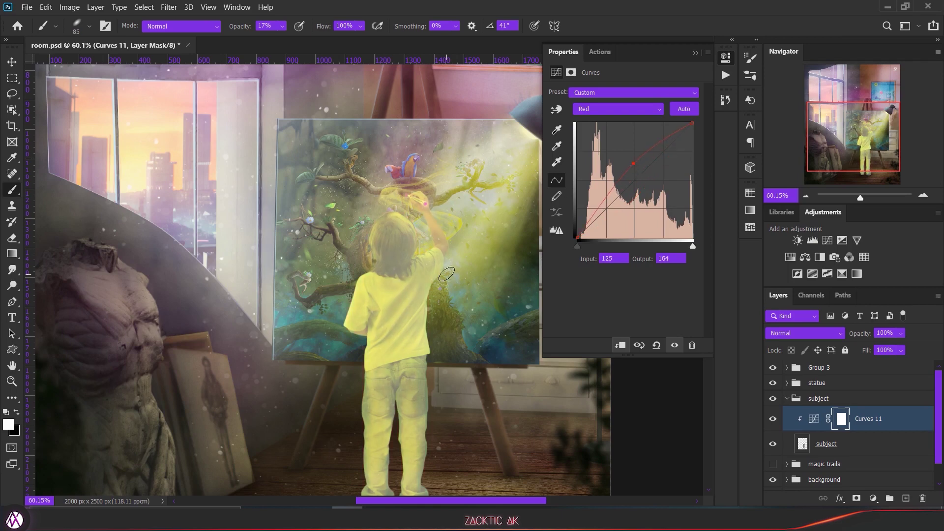
{"action": "mouse_move", "coordinate": [442, 279]}
{"action": "left_mouse_down"}
{"action": "mouse_move", "coordinate": [414, 184]}
{"action": "mouse_move", "coordinate": [418, 207]}
{"action": "mouse_move", "coordinate": [397, 212]}
{"action": "mouse_move", "coordinate": [388, 312]}
{"action": "left_mouse_up"}
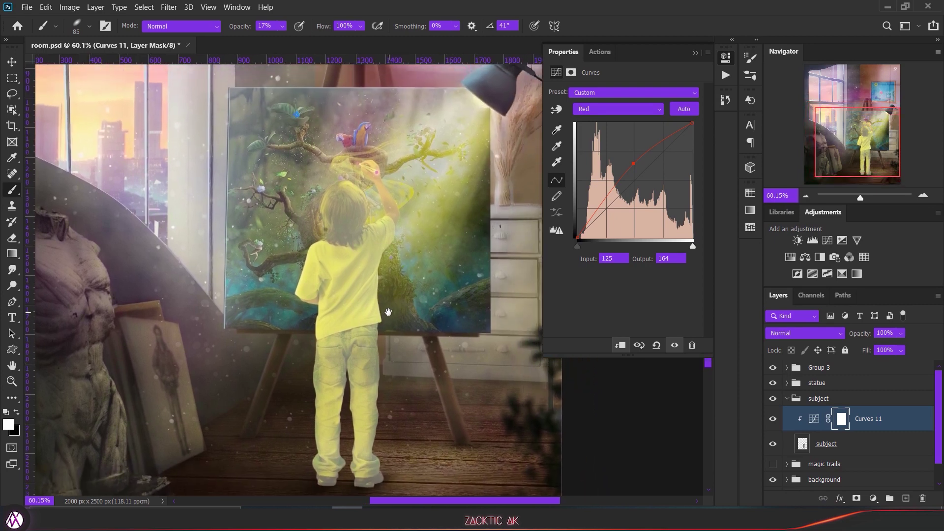
Step: Invert the Curves 11 mask to black and set a smaller, angled soft brush
{"action": "left_click", "coordinate": [695, 53]}
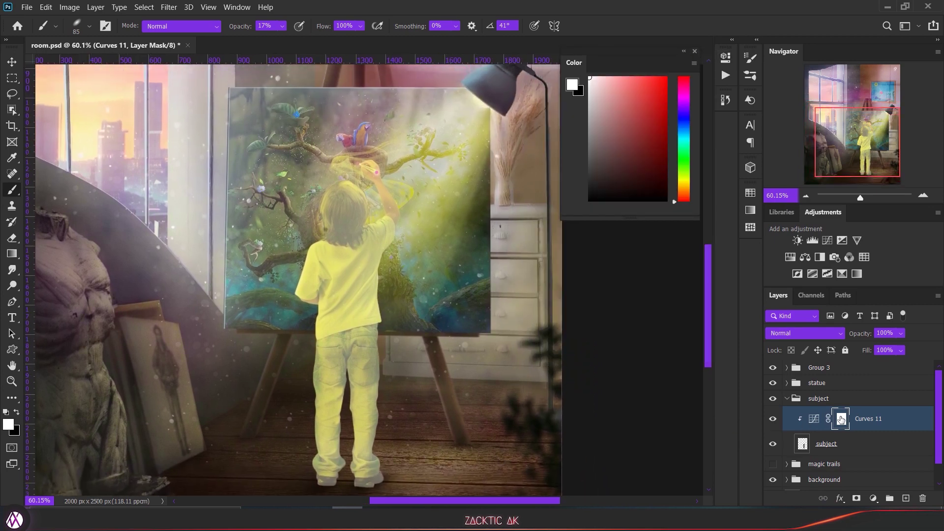
{"action": "key", "text": "ctrl+i"}
{"action": "scroll", "coordinate": [390, 189], "scroll_direction": "up", "scroll_amount": 15}
{"action": "right_click", "coordinate": [402, 177]}
{"action": "left_click", "coordinate": [441, 205]}
{"action": "left_click", "coordinate": [374, 169]}
{"action": "key", "text": "bracketleft"}
{"action": "key", "text": "bracketleft"}
{"action": "key", "text": "bracketleft"}
{"action": "key", "text": "bracketleft"}
{"action": "key", "text": "bracketleft"}
{"action": "key", "text": "bracketleft"}
Step: Paint the brightening back along the arm, hand, elbow and sleeve edges
{"action": "mouse_move", "coordinate": [386, 142]}
{"action": "left_mouse_down"}
{"action": "mouse_move", "coordinate": [448, 281]}
{"action": "mouse_move", "coordinate": [440, 350]}
{"action": "left_mouse_up"}
{"action": "mouse_move", "coordinate": [368, 115]}
{"action": "left_mouse_down"}
{"action": "mouse_move", "coordinate": [400, 280]}
{"action": "mouse_move", "coordinate": [385, 227]}
{"action": "mouse_move", "coordinate": [306, 223]}
{"action": "left_mouse_up"}
{"action": "left_click_drag", "start_coordinate": [472, 408], "coordinate": [417, 200]}
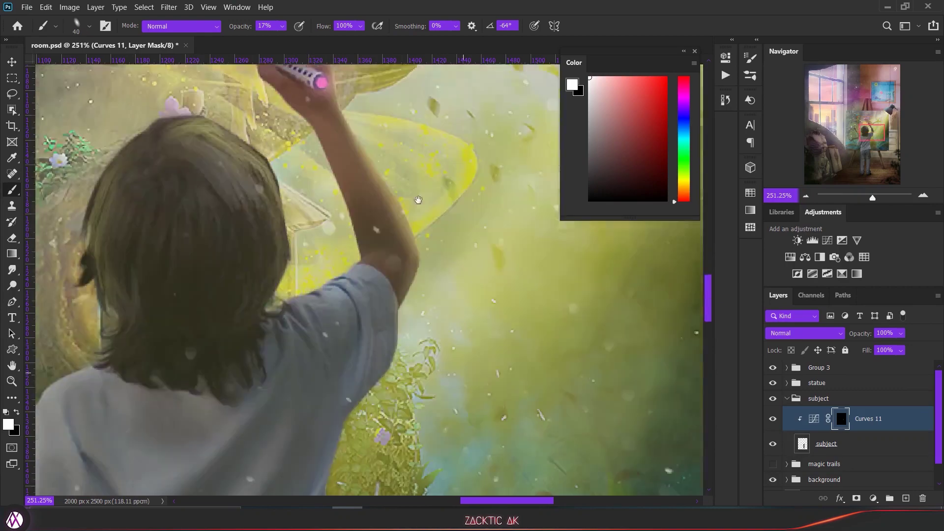
{"action": "left_click_drag", "start_coordinate": [426, 251], "coordinate": [373, 400]}
{"action": "key", "text": "bracketright"}
{"action": "key", "text": "bracketright"}
{"action": "key", "text": "bracketright"}
{"action": "key", "text": "bracketright"}
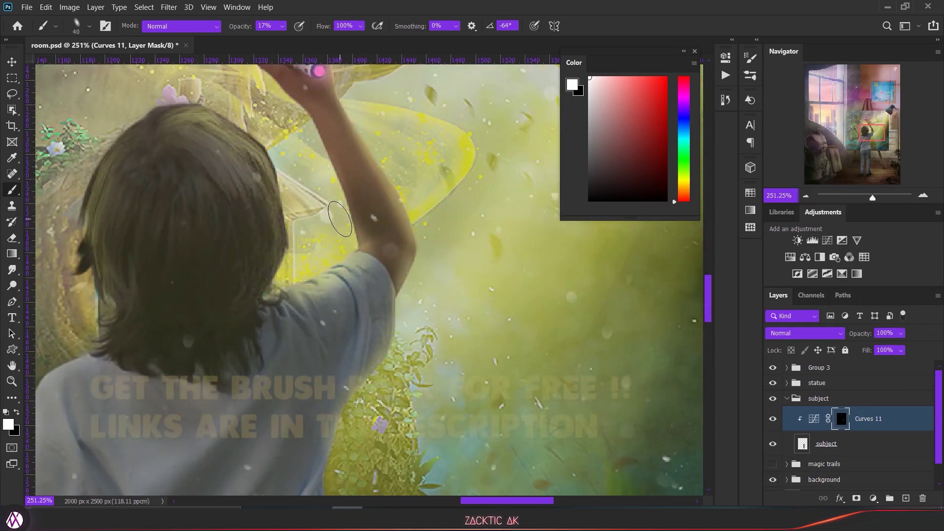
{"action": "scroll", "coordinate": [344, 202], "scroll_direction": "down", "scroll_amount": 1}
{"action": "left_click_drag", "start_coordinate": [343, 190], "coordinate": [333, 156]}
{"action": "key", "text": "x"}
{"action": "left_click_drag", "start_coordinate": [350, 157], "coordinate": [361, 199]}
{"action": "key", "text": "x"}
Step: Brighten the hair's upper-right edge and lightly go over the arm's edge again
{"action": "left_click_drag", "start_coordinate": [216, 116], "coordinate": [281, 213]}
{"action": "left_click_drag", "start_coordinate": [207, 142], "coordinate": [278, 246]}
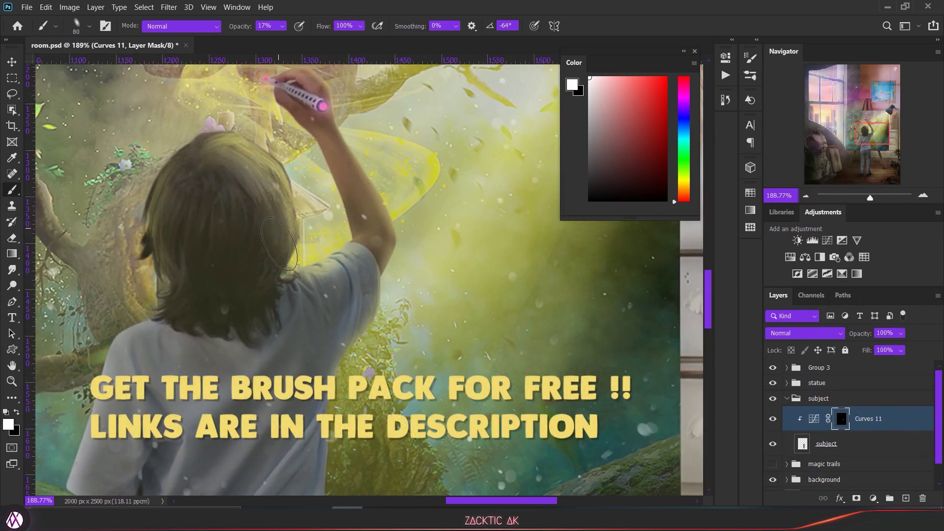
{"action": "left_click_drag", "start_coordinate": [283, 182], "coordinate": [300, 213]}
{"action": "scroll", "coordinate": [339, 196], "scroll_direction": "up", "scroll_amount": 1}
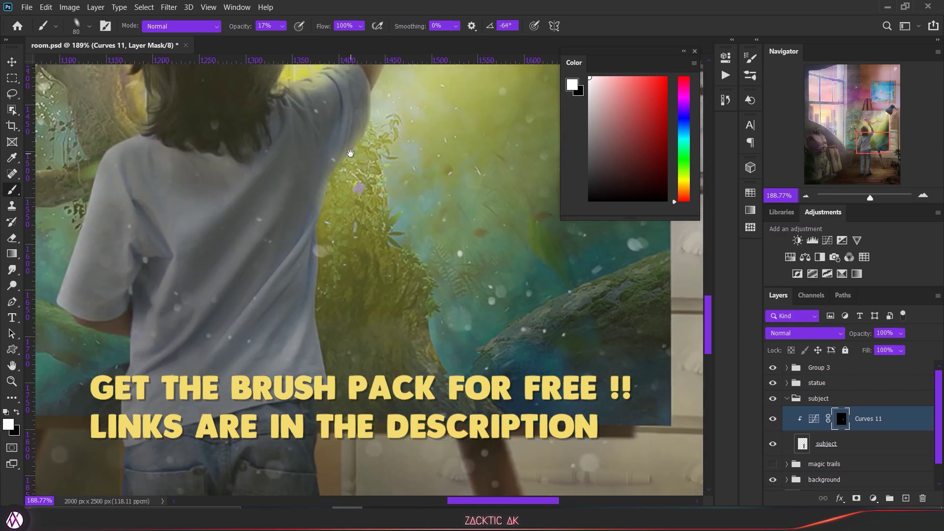
{"action": "right_click", "coordinate": [339, 184]}
{"action": "key", "text": "Escape"}
{"action": "mouse_move", "coordinate": [337, 201]}
{"action": "left_mouse_down"}
{"action": "mouse_move", "coordinate": [351, 169]}
{"action": "mouse_move", "coordinate": [388, 113]}
{"action": "left_mouse_up"}
Step: Brighten the shoe, jeans cuff and right jeans edge, toning down excess glow with black
{"action": "scroll", "coordinate": [386, 106], "scroll_direction": "up", "scroll_amount": 3}
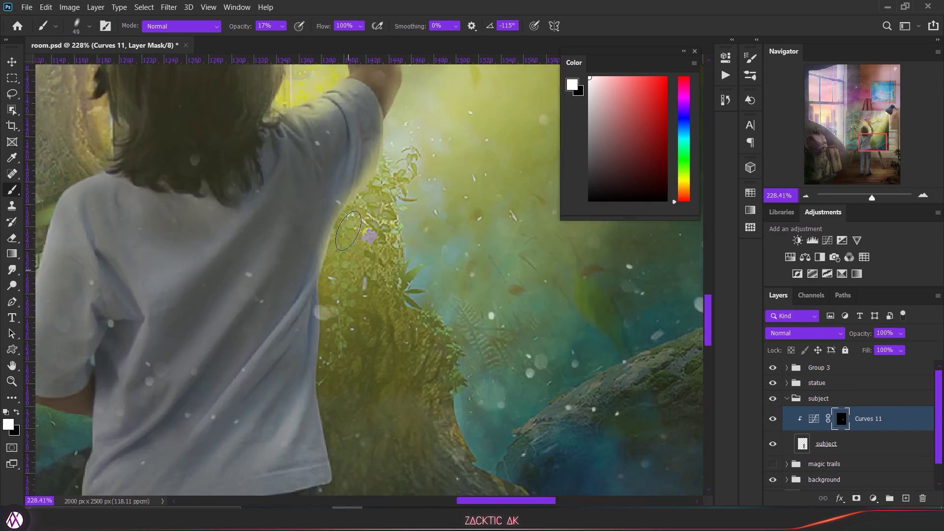
{"action": "scroll", "coordinate": [346, 289], "scroll_direction": "down", "scroll_amount": 2}
{"action": "scroll", "coordinate": [346, 295], "scroll_direction": "down", "scroll_amount": 4}
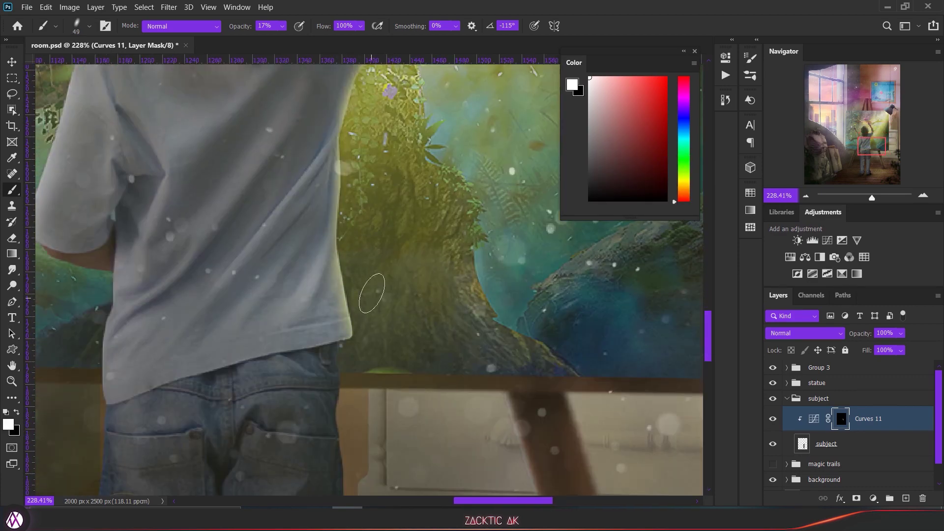
{"action": "scroll", "coordinate": [348, 400], "scroll_direction": "down", "scroll_amount": 4}
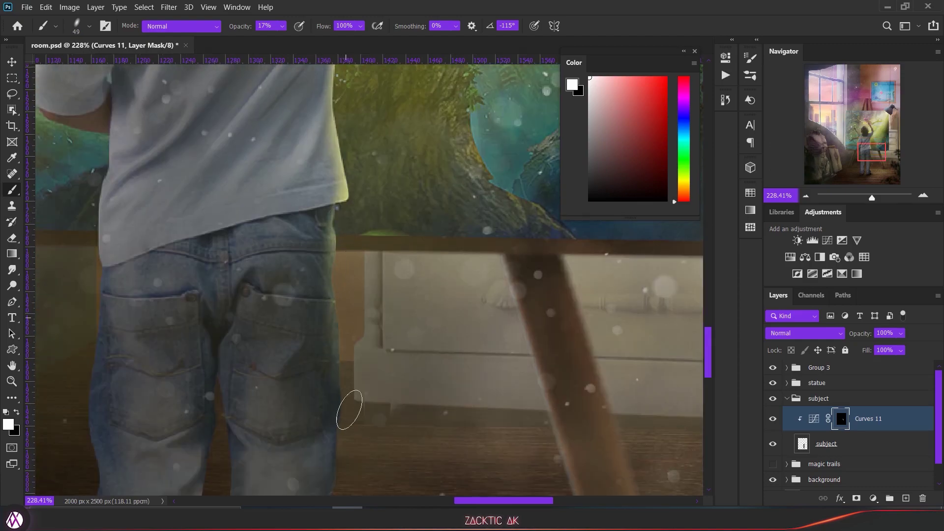
{"action": "scroll", "coordinate": [345, 445], "scroll_direction": "down", "scroll_amount": 8}
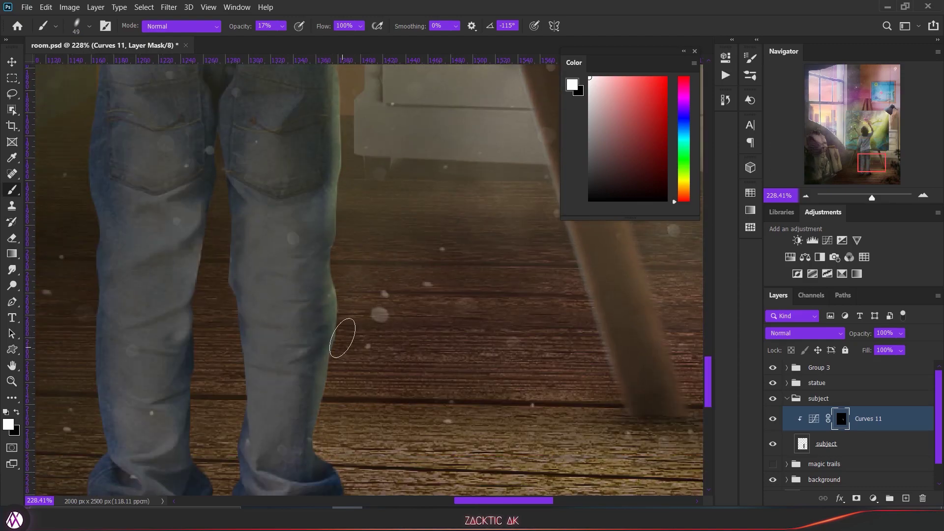
{"action": "scroll", "coordinate": [326, 409], "scroll_direction": "down", "scroll_amount": 3}
{"action": "left_click_drag", "start_coordinate": [349, 307], "coordinate": [356, 377]}
{"action": "left_click_drag", "start_coordinate": [315, 317], "coordinate": [325, 165]}
{"action": "left_click_drag", "start_coordinate": [319, 255], "coordinate": [318, 344]}
{"action": "key", "text": "x"}
{"action": "left_click_drag", "start_coordinate": [317, 216], "coordinate": [308, 272]}
Step: Brighten the left leg's outer edge and the lower shirt edge
{"action": "scroll", "coordinate": [308, 272], "scroll_direction": "up", "scroll_amount": 5}
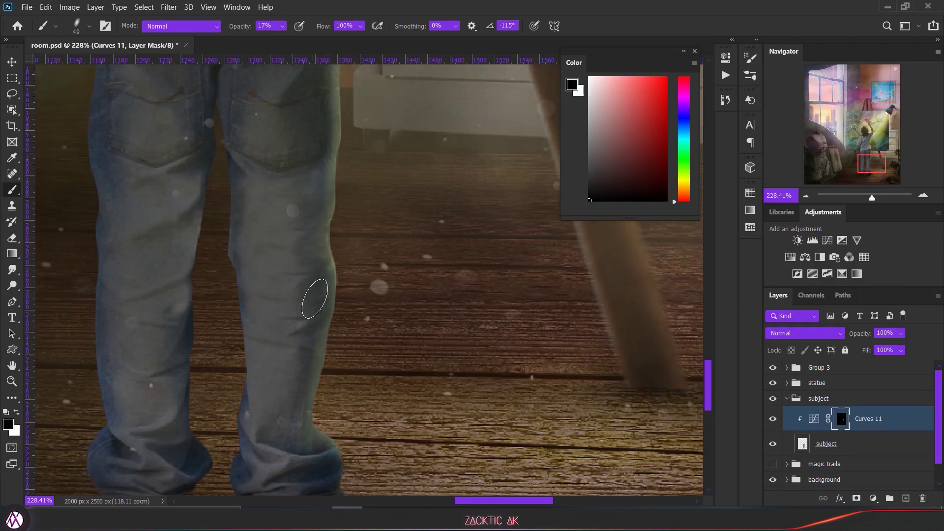
{"action": "scroll", "coordinate": [315, 275], "scroll_direction": "up", "scroll_amount": 3}
{"action": "scroll", "coordinate": [204, 303], "scroll_direction": "down", "scroll_amount": 6}
{"action": "key", "text": "x"}
{"action": "mouse_move", "coordinate": [210, 348]}
{"action": "left_mouse_down"}
{"action": "mouse_move", "coordinate": [195, 314]}
{"action": "mouse_move", "coordinate": [201, 197]}
{"action": "mouse_move", "coordinate": [197, 373]}
{"action": "mouse_move", "coordinate": [247, 307]}
{"action": "left_mouse_up"}
{"action": "key", "text": "x"}
{"action": "key", "text": "x"}
{"action": "left_click_drag", "start_coordinate": [327, 72], "coordinate": [281, 443]}
{"action": "left_click_drag", "start_coordinate": [344, 79], "coordinate": [320, 352]}
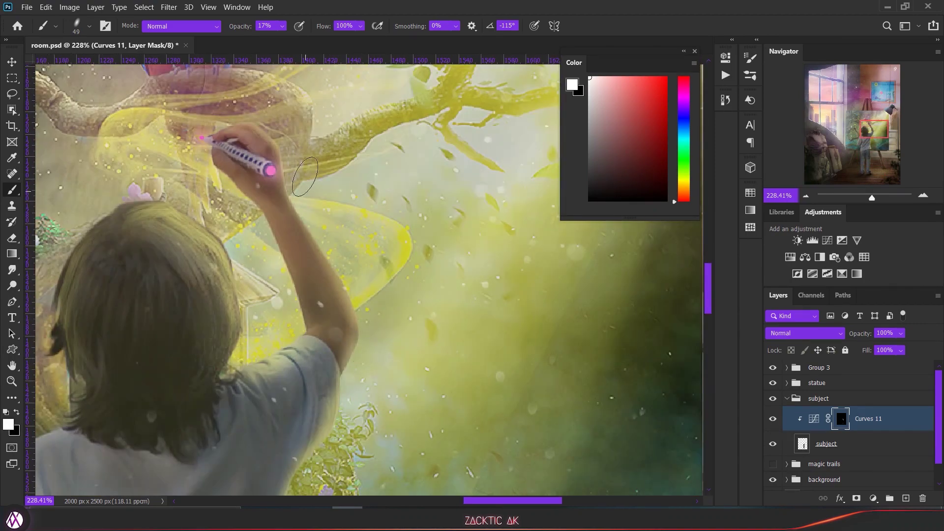
{"action": "mouse_move", "coordinate": [238, 381]}
{"action": "left_mouse_down"}
{"action": "mouse_move", "coordinate": [286, 349]}
{"action": "mouse_move", "coordinate": [298, 325]}
{"action": "left_mouse_up"}
Step: Paint the glow along the shirt edge, left sleeve and shoulder with a larger brush
{"action": "scroll", "coordinate": [314, 99], "scroll_direction": "down", "scroll_amount": 5}
{"action": "scroll", "coordinate": [312, 329], "scroll_direction": "up", "scroll_amount": 5}
{"action": "key", "text": "x"}
{"action": "key", "text": "x"}
{"action": "mouse_move", "coordinate": [270, 334]}
{"action": "left_mouse_down"}
{"action": "mouse_move", "coordinate": [291, 266]}
{"action": "mouse_move", "coordinate": [286, 287]}
{"action": "mouse_move", "coordinate": [419, 341]}
{"action": "left_mouse_up"}
{"action": "key", "text": "x"}
{"action": "key", "text": "bracketright"}
{"action": "key", "text": "bracketright"}
{"action": "key", "text": "x"}
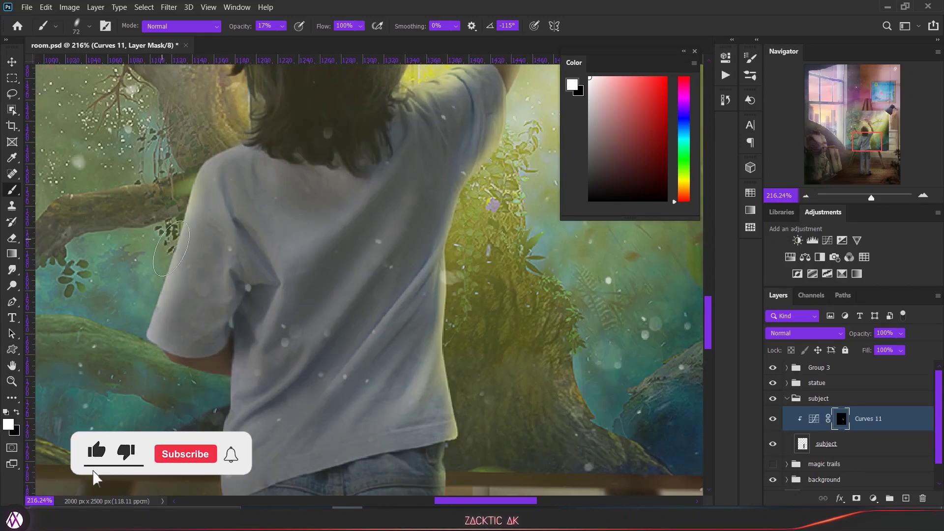
{"action": "left_click_drag", "start_coordinate": [179, 236], "coordinate": [158, 320]}
{"action": "left_click_drag", "start_coordinate": [186, 158], "coordinate": [236, 141]}
Step: Touch up the glow along the leg edge, swapping to black where needed
{"action": "scroll", "coordinate": [185, 180], "scroll_direction": "down", "scroll_amount": 8}
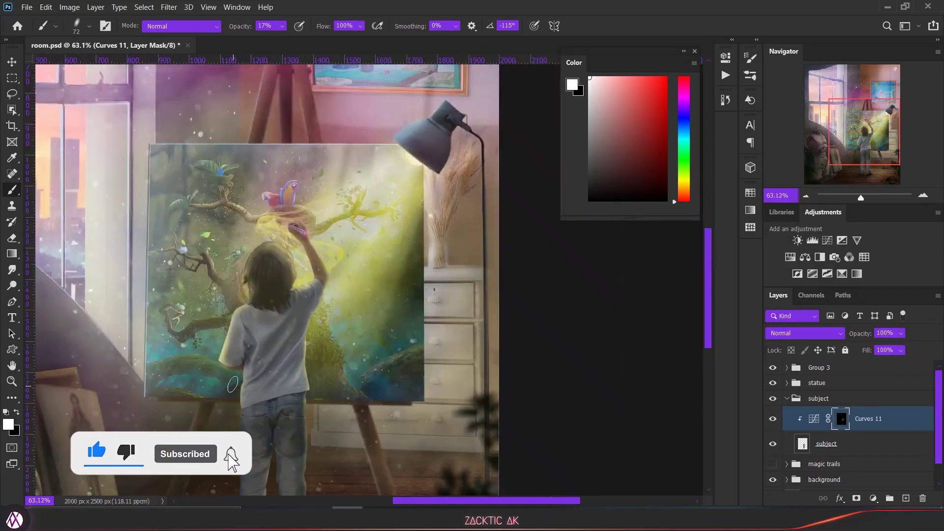
{"action": "scroll", "coordinate": [233, 384], "scroll_direction": "up", "scroll_amount": 6}
{"action": "scroll", "coordinate": [325, 305], "scroll_direction": "down", "scroll_amount": 3}
{"action": "left_click_drag", "start_coordinate": [357, 389], "coordinate": [370, 461]}
{"action": "scroll", "coordinate": [372, 459], "scroll_direction": "down", "scroll_amount": 5}
{"action": "scroll", "coordinate": [418, 346], "scroll_direction": "up", "scroll_amount": 5}
{"action": "key", "text": "x"}
{"action": "key", "text": "bracketright"}
{"action": "key", "text": "bracketright"}
{"action": "key", "text": "bracketright"}
{"action": "left_click_drag", "start_coordinate": [384, 139], "coordinate": [404, 168]}
{"action": "left_click_drag", "start_coordinate": [459, 290], "coordinate": [314, 333]}
{"action": "scroll", "coordinate": [313, 333], "scroll_direction": "down", "scroll_amount": 6}
{"action": "scroll", "coordinate": [293, 381], "scroll_direction": "up", "scroll_amount": 1}
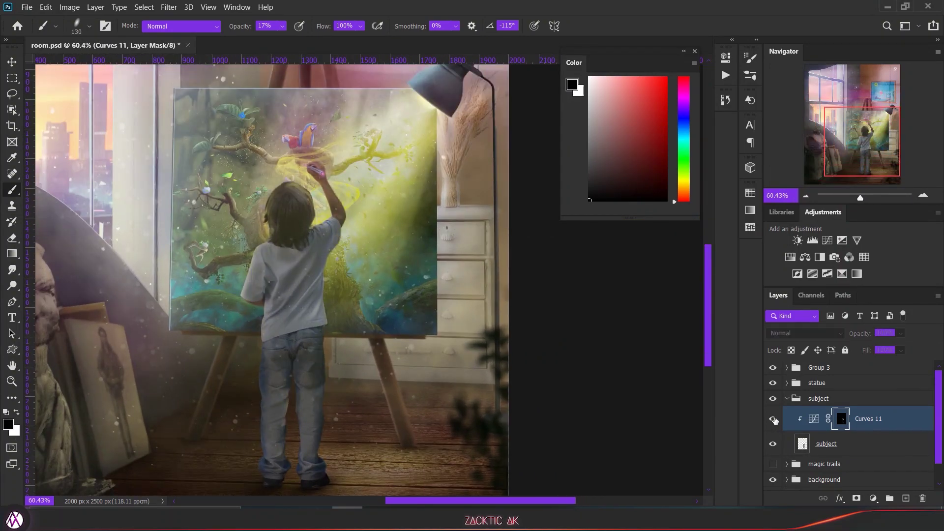
Step: Raise the Curves 11 RGB curve for extra brightness and set its blend mode to Screen
{"action": "double_click", "coordinate": [814, 418]}
{"action": "left_click_drag", "start_coordinate": [622, 164], "coordinate": [611, 142]}
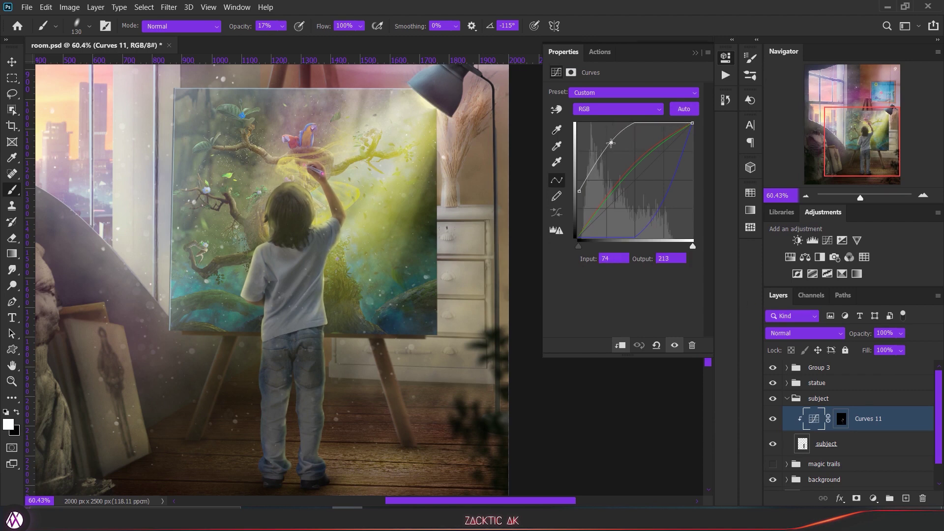
{"action": "left_click", "coordinate": [697, 54]}
{"action": "left_click", "coordinate": [796, 334]}
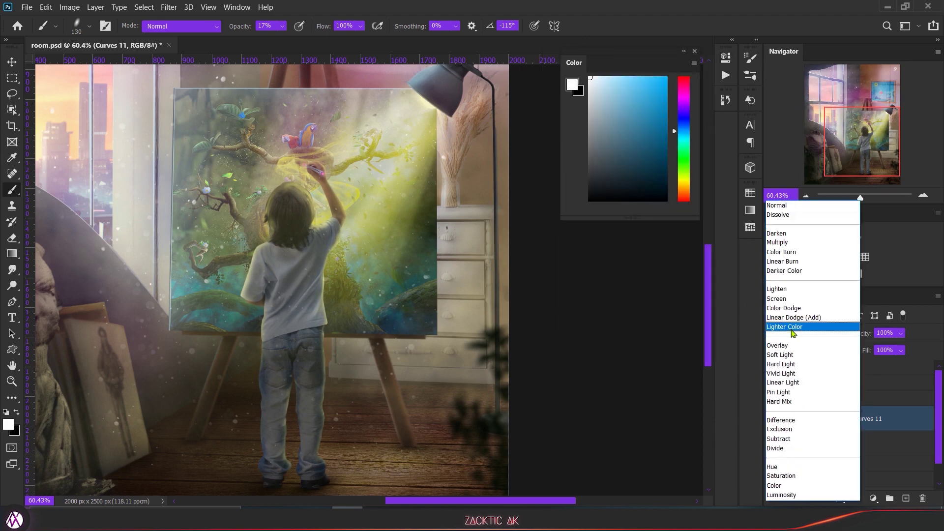
{"action": "left_click", "coordinate": [785, 299]}
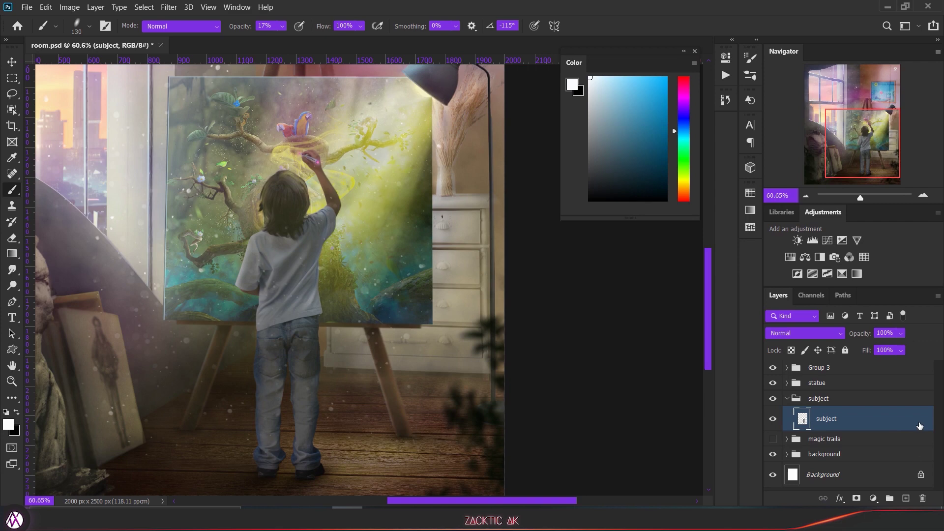
Step: Add Bevel & Emboss to subject: angle 54°, size 5 px, depth 74%, yellow highlight colour
{"action": "double_click", "coordinate": [919, 426]}
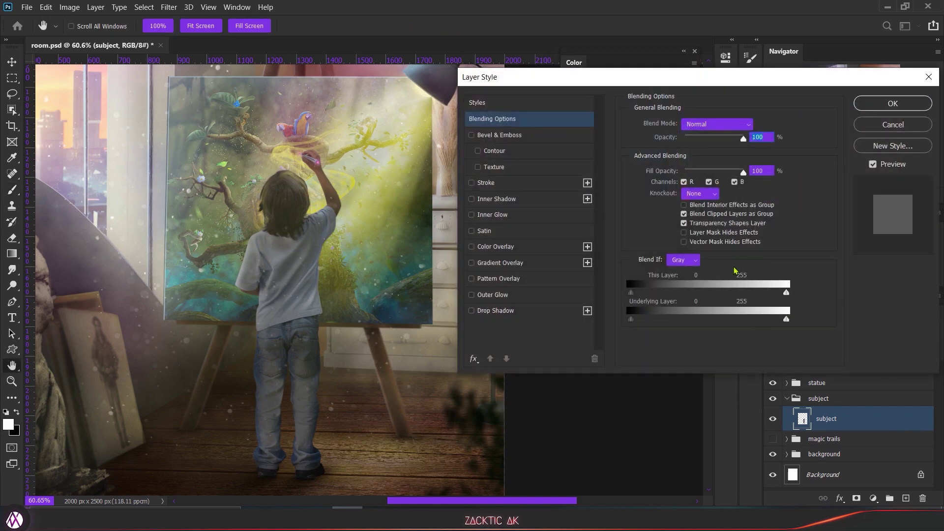
{"action": "left_click", "coordinate": [511, 139]}
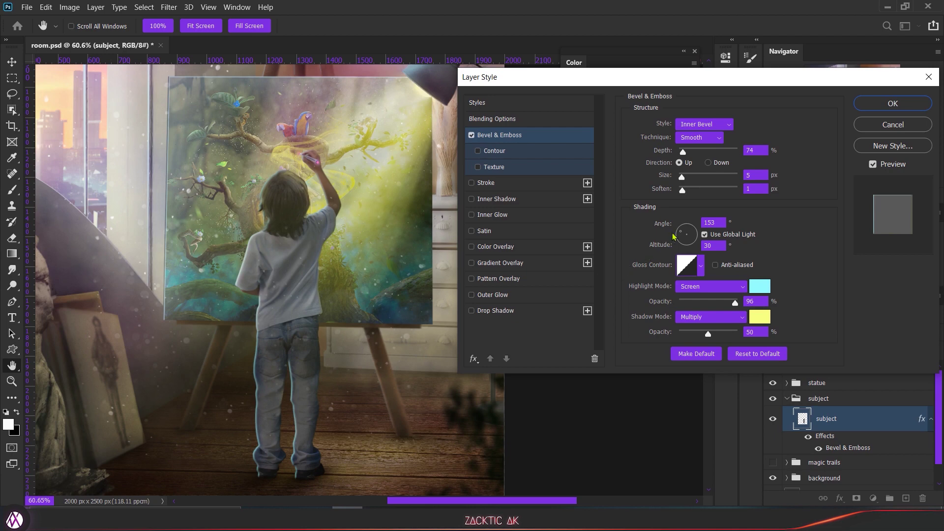
{"action": "left_click_drag", "start_coordinate": [684, 233], "coordinate": [693, 232]}
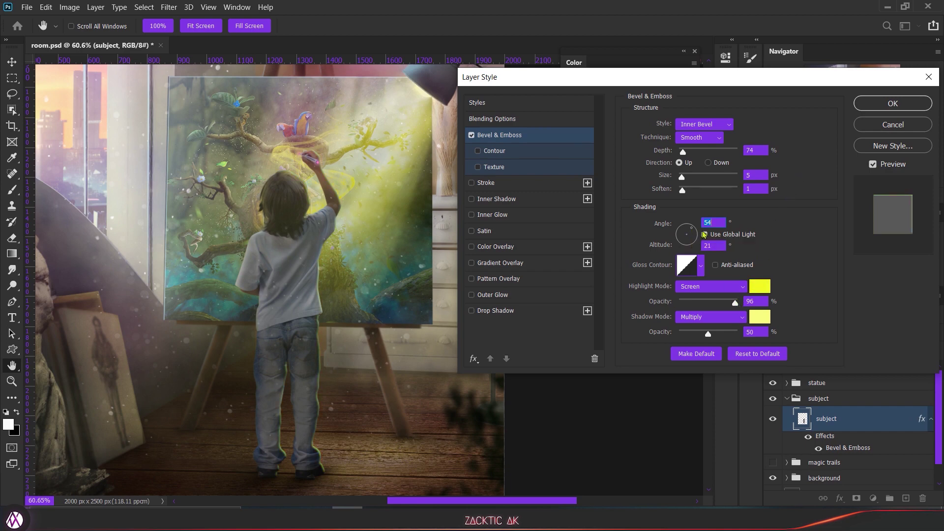
{"action": "left_click_drag", "start_coordinate": [683, 179], "coordinate": [684, 179]}
{"action": "left_click_drag", "start_coordinate": [686, 154], "coordinate": [686, 155]}
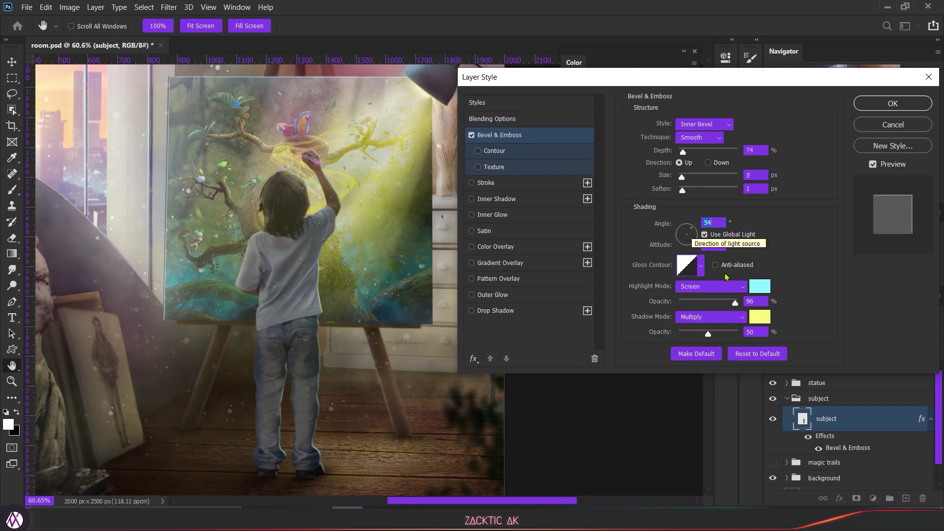
{"action": "left_click", "coordinate": [760, 286]}
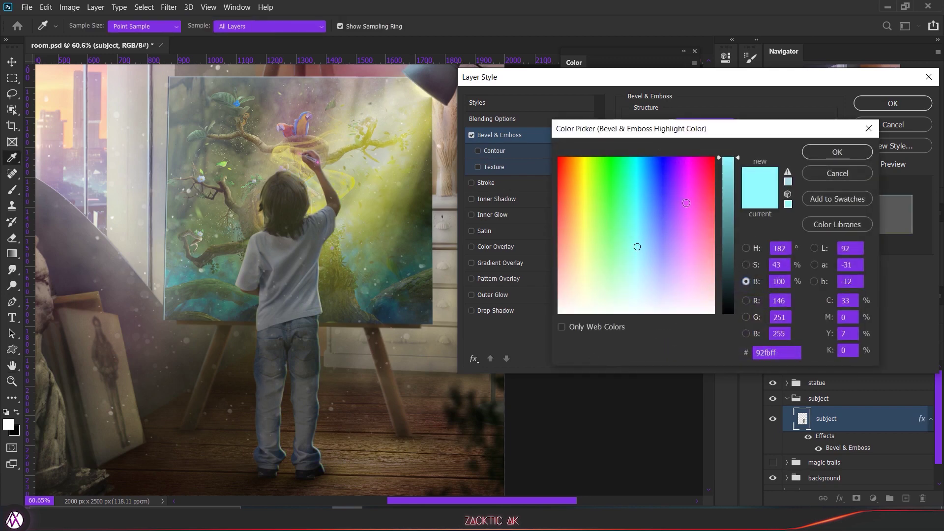
{"action": "mouse_move", "coordinate": [624, 188]}
{"action": "left_mouse_down"}
{"action": "mouse_move", "coordinate": [585, 189]}
{"action": "mouse_move", "coordinate": [586, 181]}
{"action": "left_mouse_up"}
{"action": "left_click", "coordinate": [812, 152]}
Step: Confirm the Bevel & Emboss style on the subject layer
{"action": "left_click", "coordinate": [859, 105]}
{"action": "scroll", "coordinate": [661, 418], "scroll_direction": "down", "scroll_amount": 1}
{"action": "scroll", "coordinate": [339, 394], "scroll_direction": "down", "scroll_amount": 1}
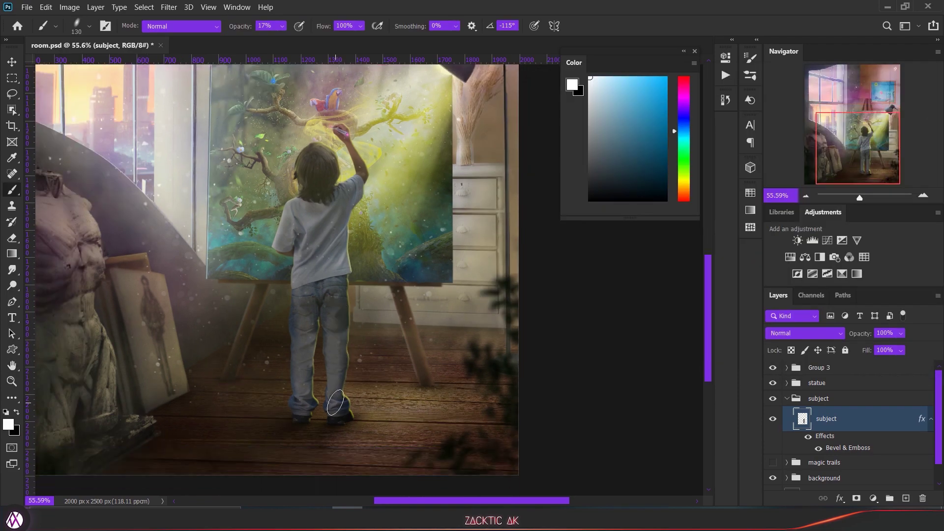
{"action": "scroll", "coordinate": [336, 403], "scroll_direction": "up", "scroll_amount": 2}
{"action": "scroll", "coordinate": [348, 393], "scroll_direction": "up", "scroll_amount": 2}
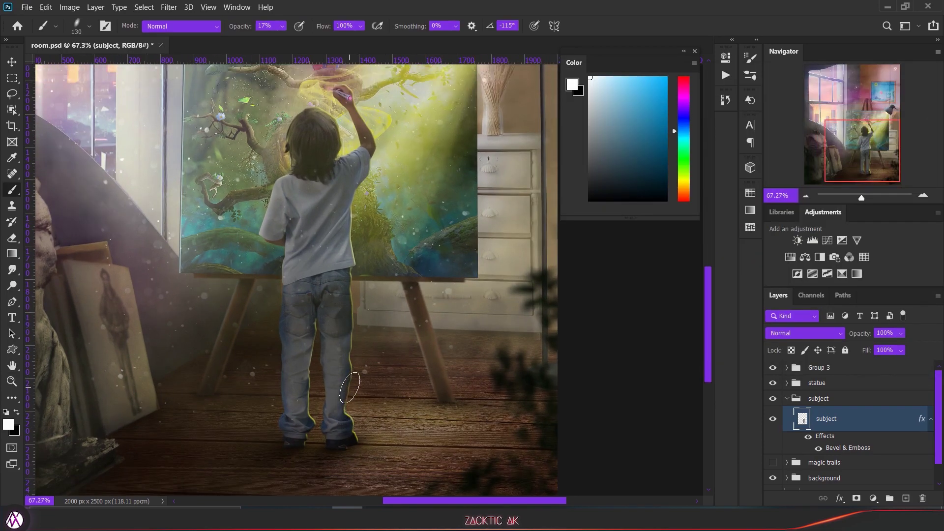
{"action": "scroll", "coordinate": [318, 328], "scroll_direction": "up", "scroll_amount": 9}
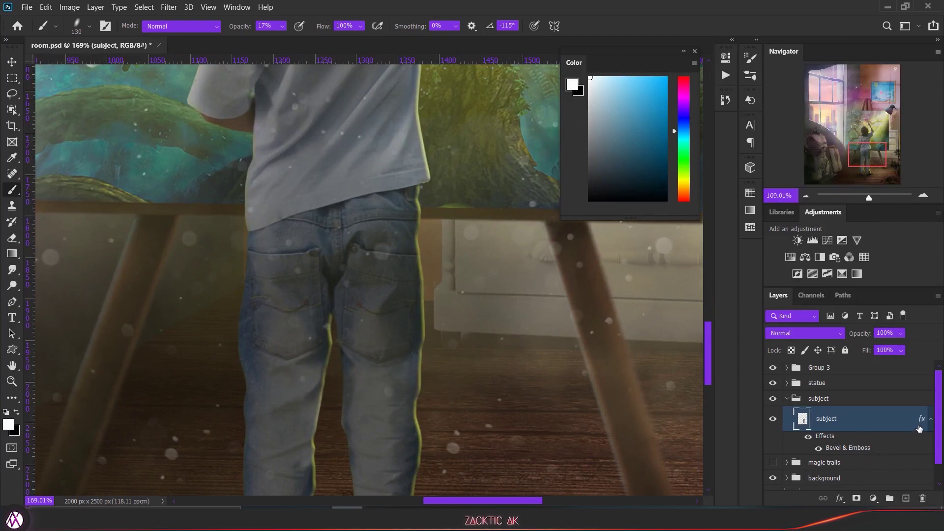
Step: Use Create Layers on the subject's effect and select Inner Bevel Highlights
{"action": "right_click", "coordinate": [920, 420]}
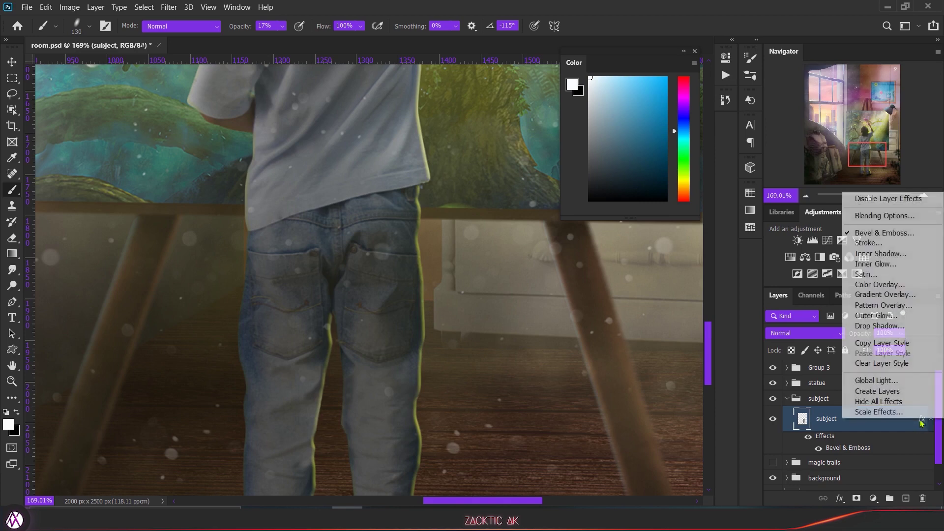
{"action": "left_click", "coordinate": [878, 392]}
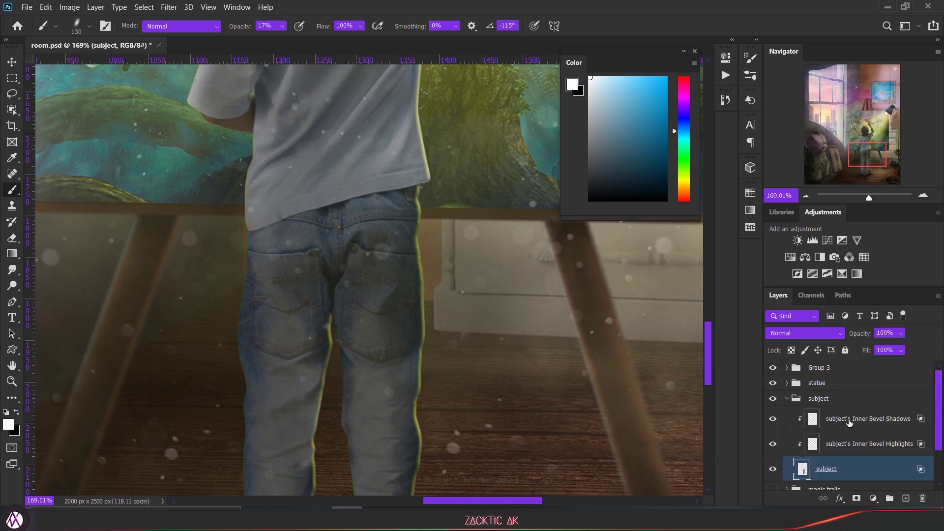
{"action": "left_click", "coordinate": [880, 443]}
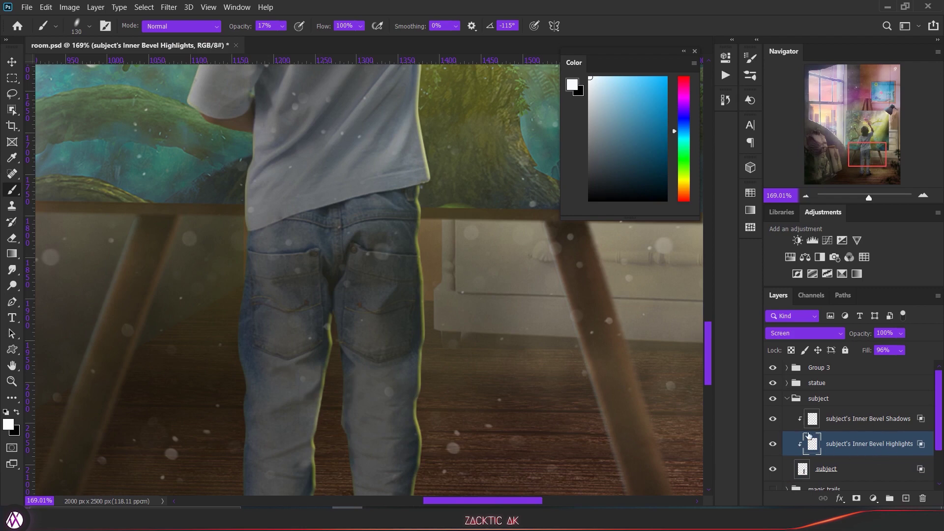
{"action": "scroll", "coordinate": [505, 390], "scroll_direction": "down", "scroll_amount": 3}
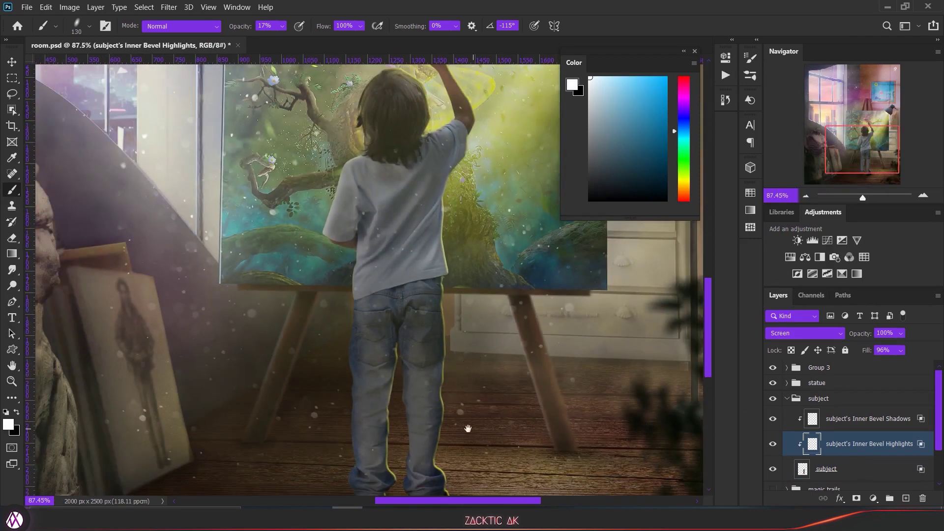
{"action": "left_click_drag", "start_coordinate": [452, 412], "coordinate": [371, 333]}
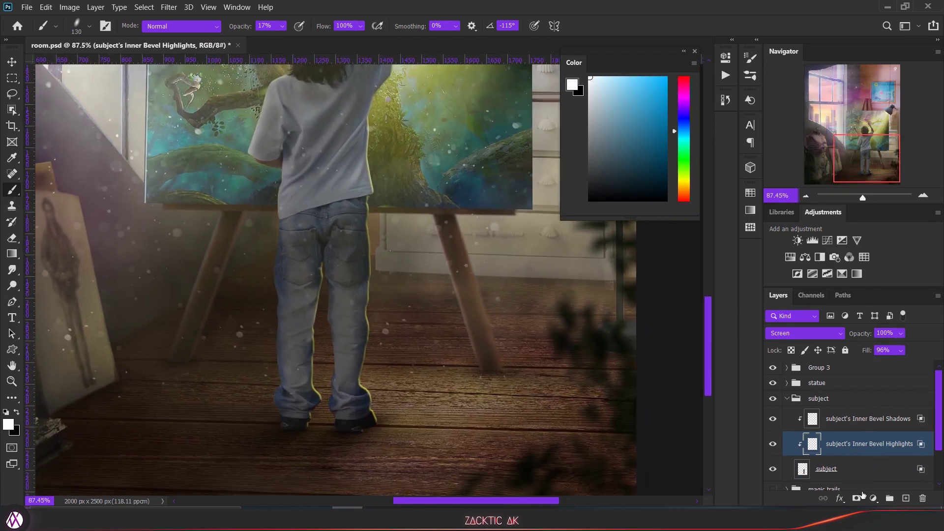
Step: Add a white mask to Inner Bevel Highlights, switch to black, and toggle its visibility to compare
{"action": "left_click", "coordinate": [856, 498]}
{"action": "key", "text": "x"}
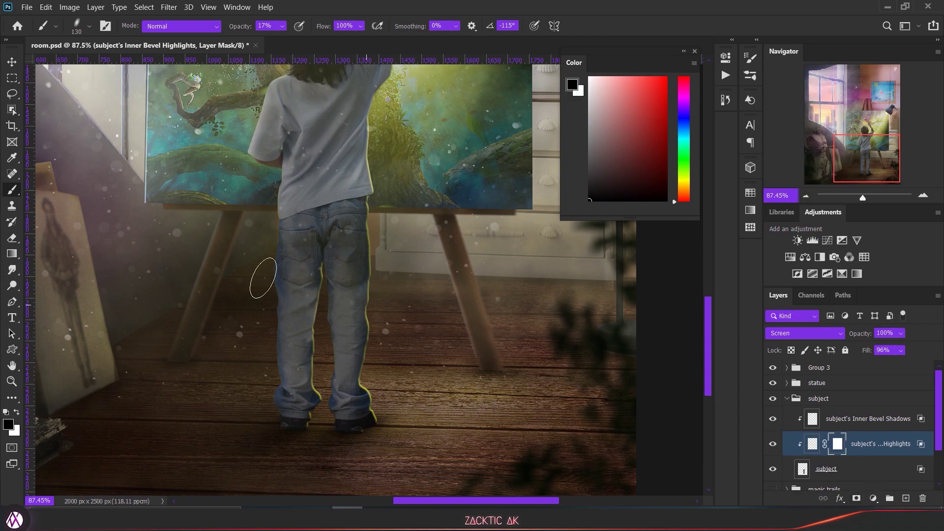
{"action": "scroll", "coordinate": [314, 276], "scroll_direction": "up", "scroll_amount": 5}
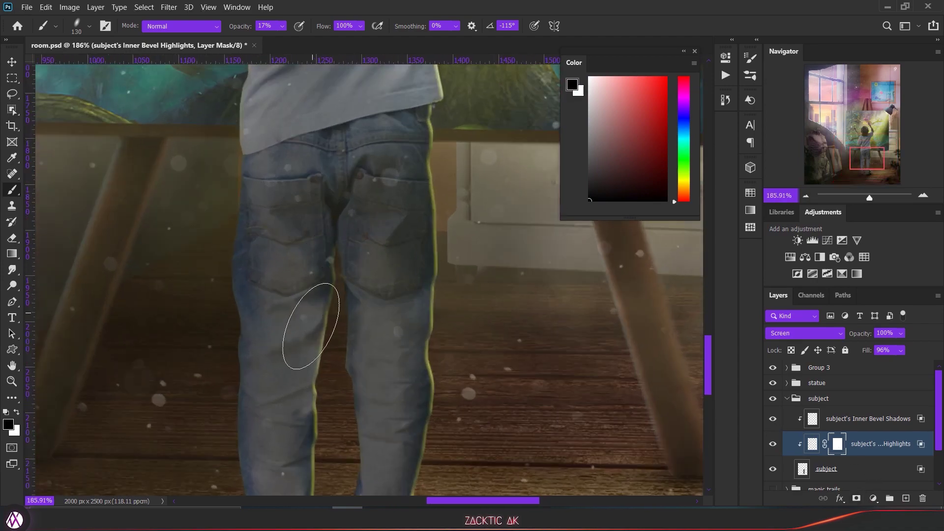
{"action": "scroll", "coordinate": [303, 346], "scroll_direction": "down", "scroll_amount": 3}
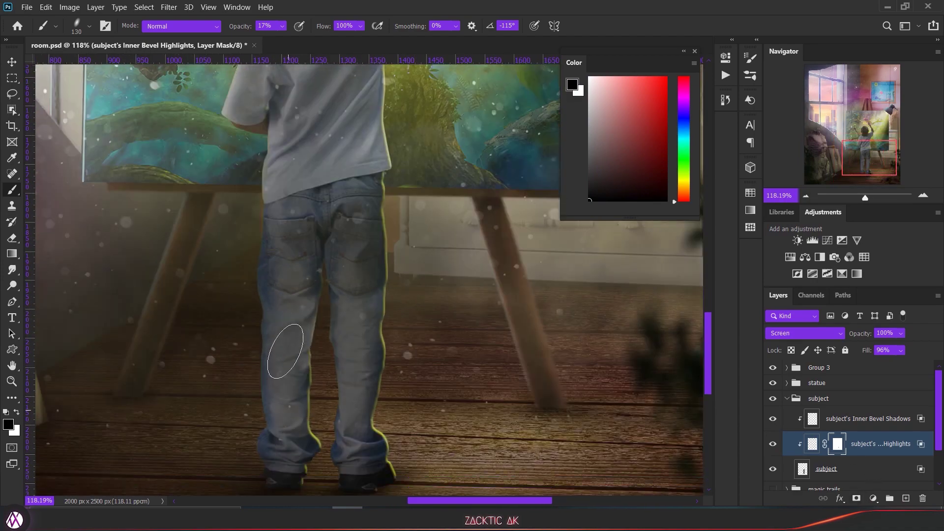
{"action": "scroll", "coordinate": [344, 276], "scroll_direction": "up", "scroll_amount": 3}
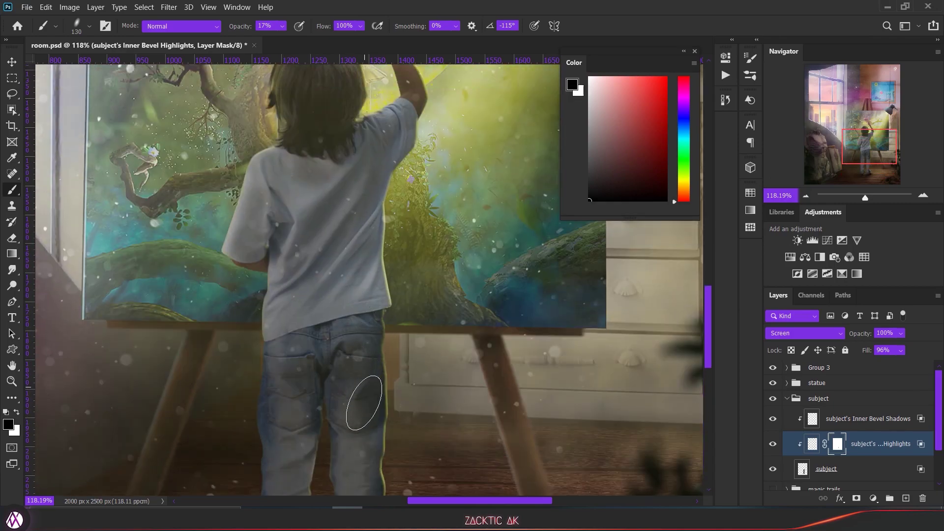
{"action": "scroll", "coordinate": [364, 401], "scroll_direction": "down", "scroll_amount": 3}
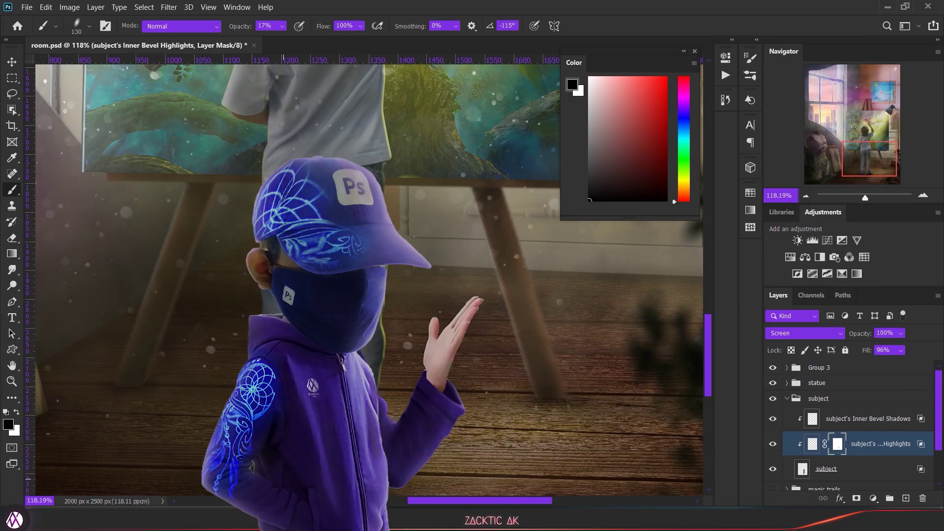
{"action": "scroll", "coordinate": [381, 193], "scroll_direction": "up", "scroll_amount": 3}
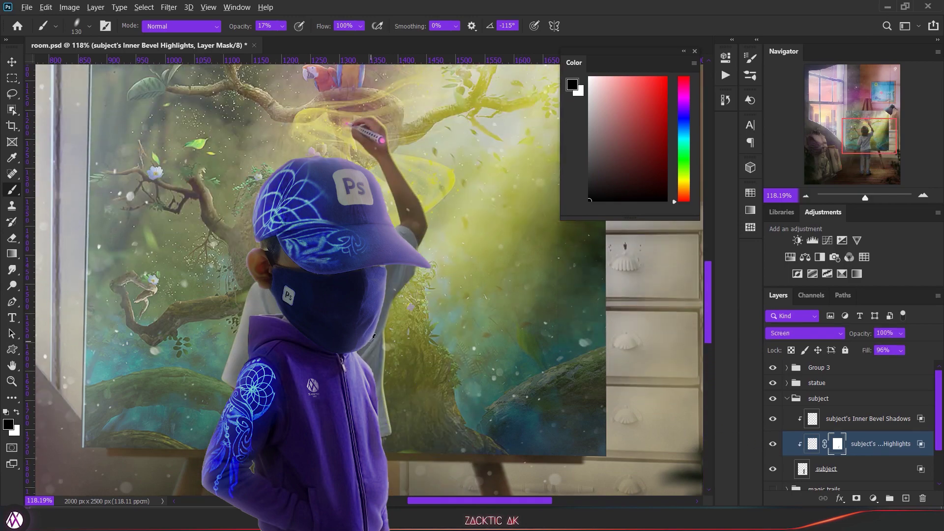
{"action": "scroll", "coordinate": [376, 331], "scroll_direction": "down", "scroll_amount": 5}
{"action": "scroll", "coordinate": [376, 330], "scroll_direction": "up", "scroll_amount": 5}
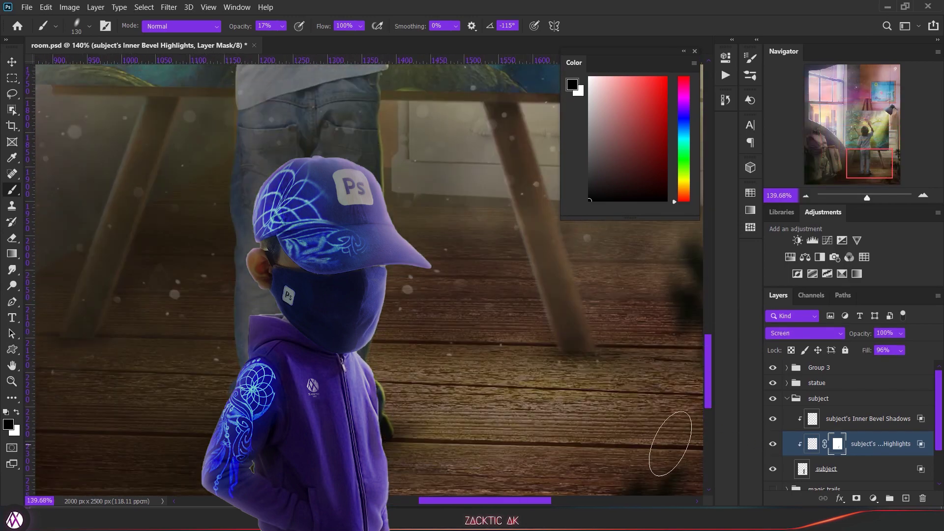
{"action": "left_click", "coordinate": [772, 444]}
{"action": "left_click", "coordinate": [772, 444]}
{"action": "scroll", "coordinate": [386, 308], "scroll_direction": "down", "scroll_amount": 5}
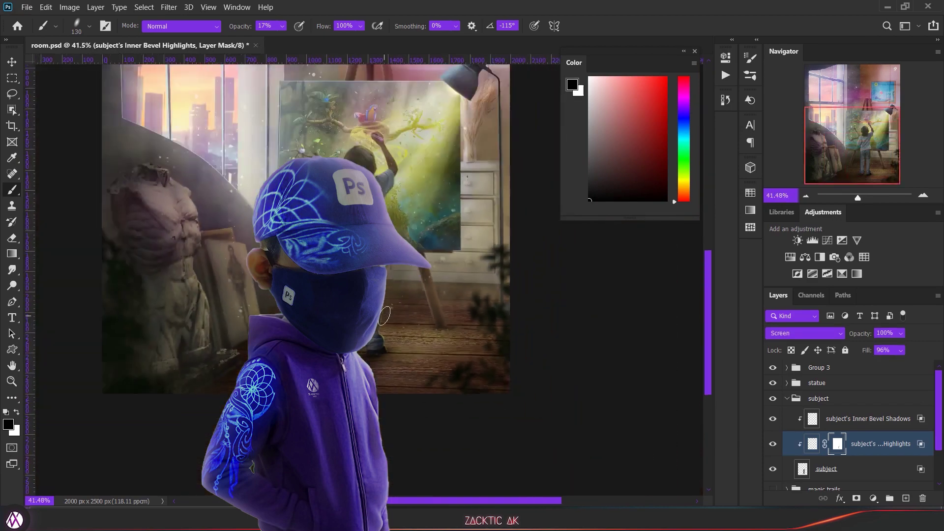